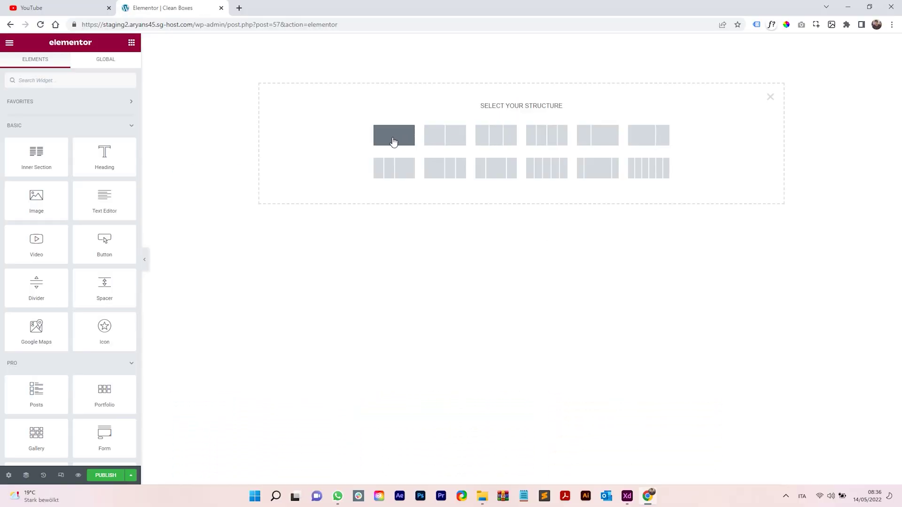
Add a single-column section and set its minimum height to 100 VH
{"action": "left_click", "coordinate": [407, 142]}
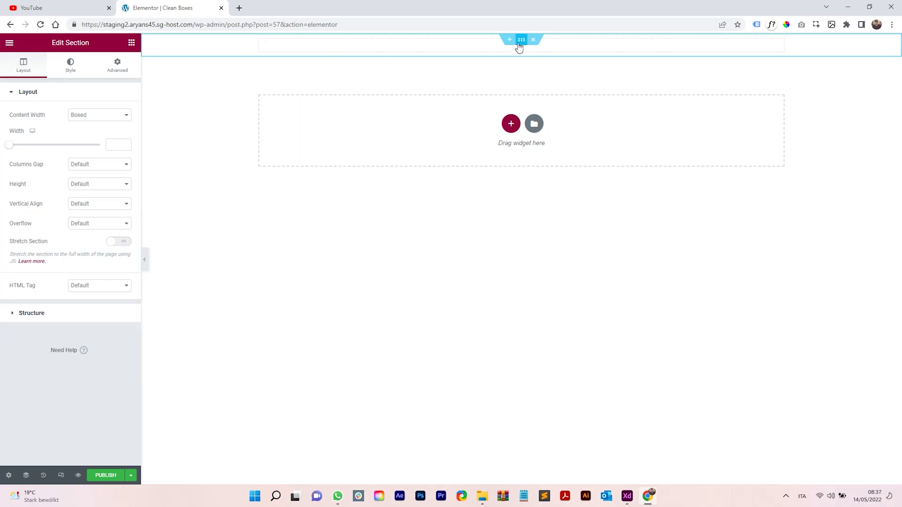
{"action": "left_click", "coordinate": [98, 183]}
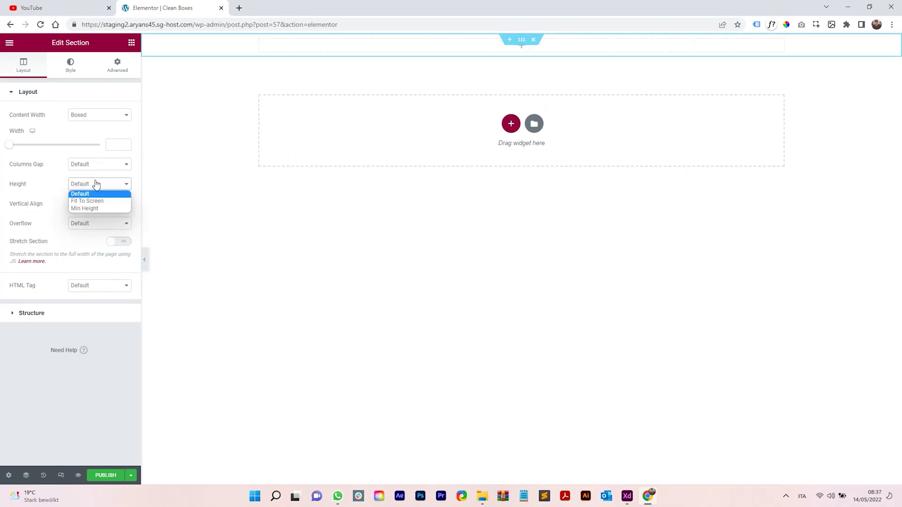
{"action": "left_click", "coordinate": [98, 207]}
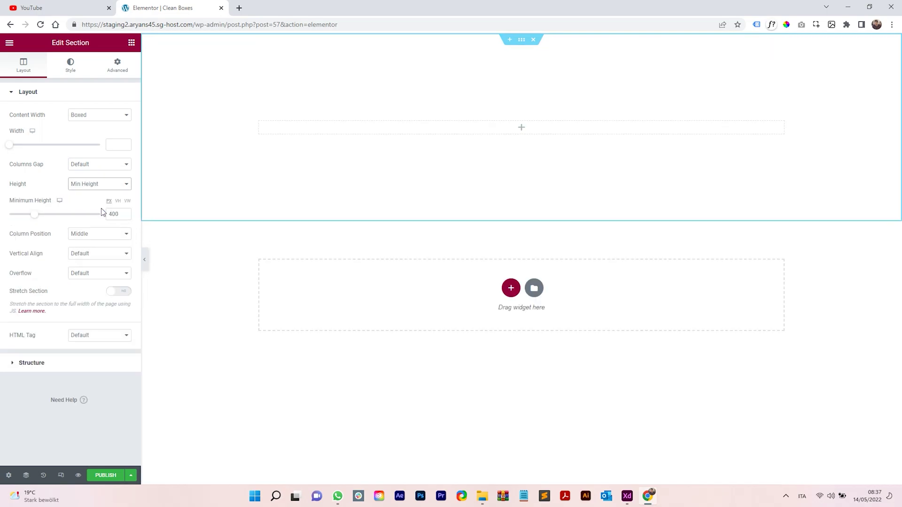
{"action": "left_click", "coordinate": [117, 201]}
{"action": "left_click_drag", "start_coordinate": [120, 214], "coordinate": [107, 214]}
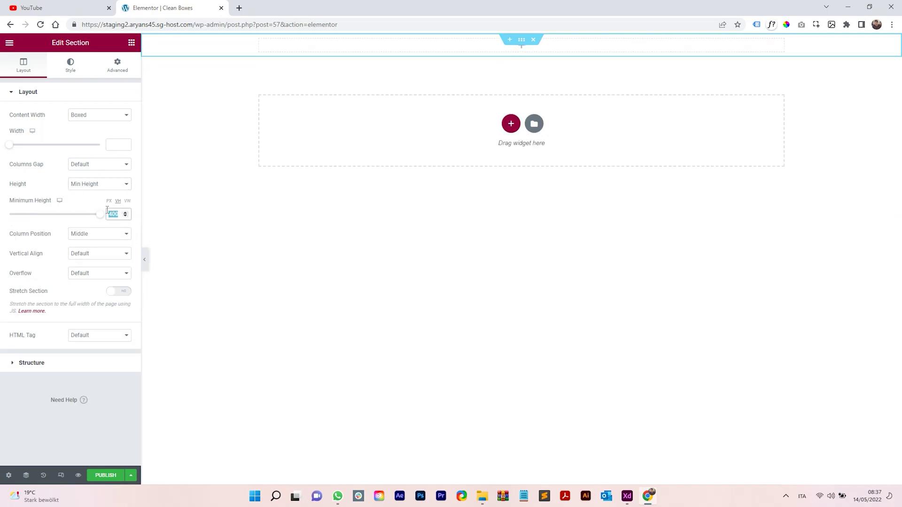
{"action": "type", "text": "100"}
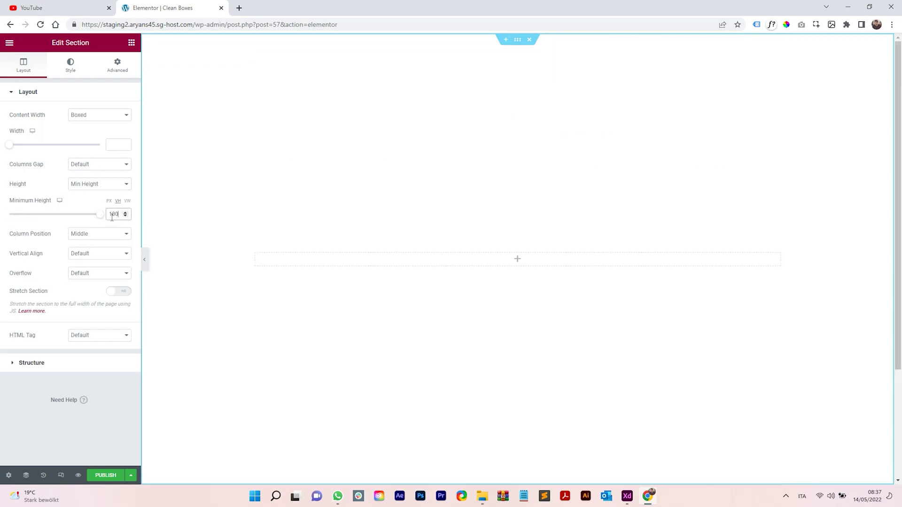
Insert an inner section into the empty section and give it a third column
{"action": "left_click", "coordinate": [516, 261]}
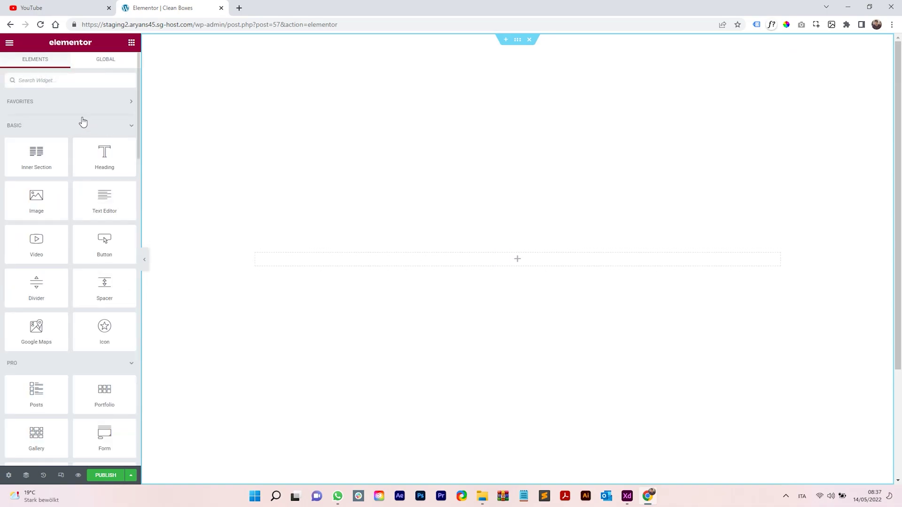
{"action": "left_click_drag", "start_coordinate": [37, 155], "coordinate": [351, 260]}
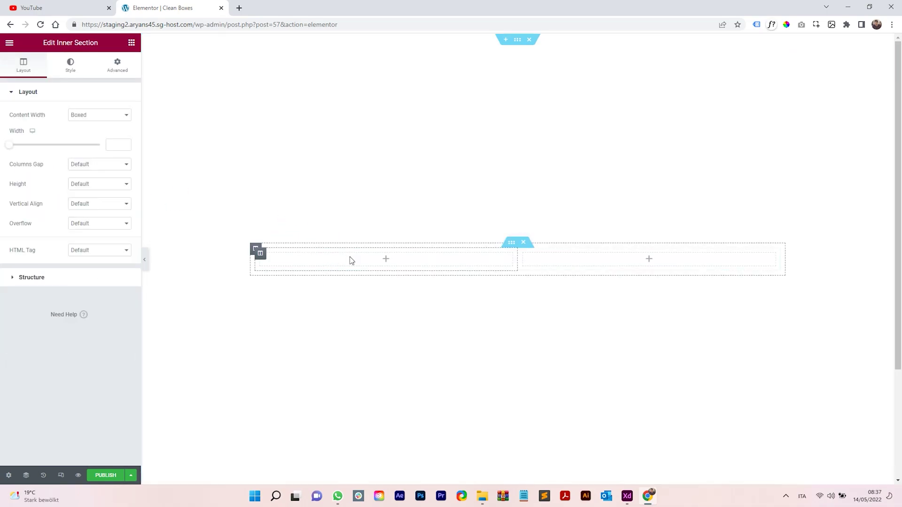
{"action": "right_click", "coordinate": [266, 259]}
{"action": "left_click", "coordinate": [296, 279]}
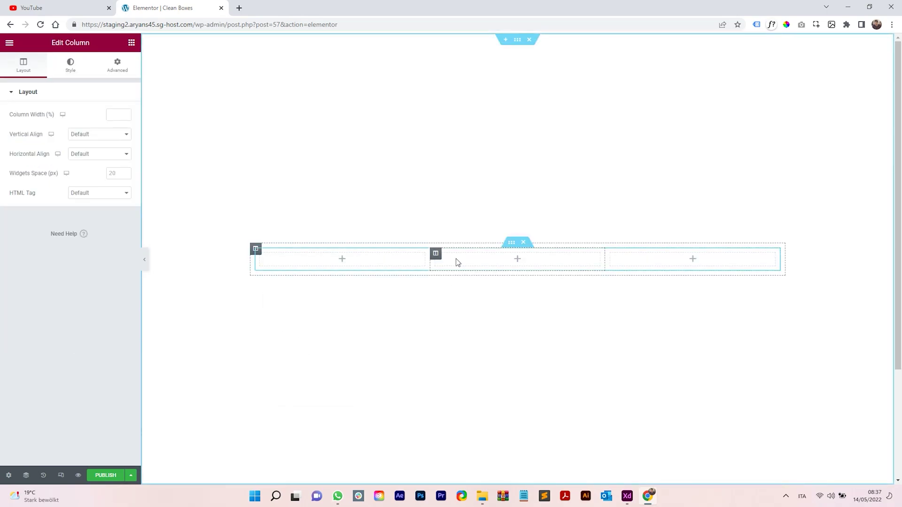
Add an Icon widget to the first column of the inner section and align it left
{"action": "left_click", "coordinate": [342, 261]}
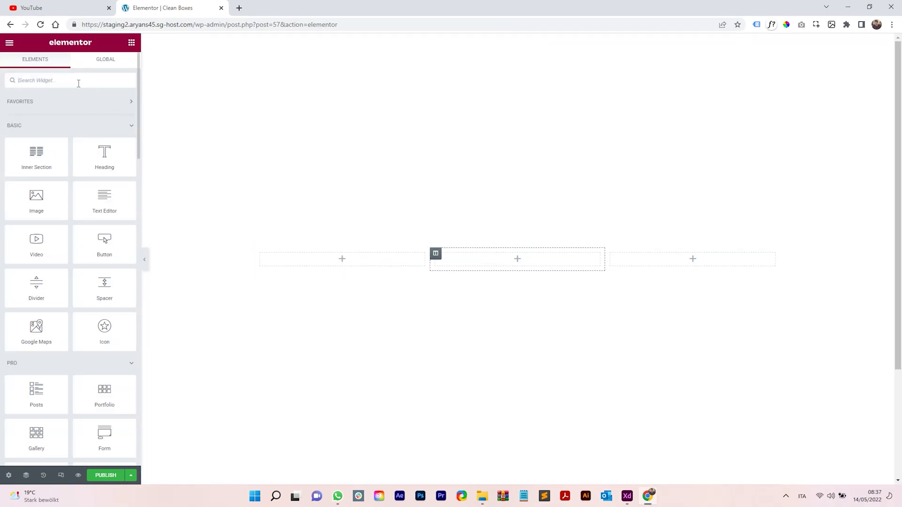
{"action": "type", "text": "icon"}
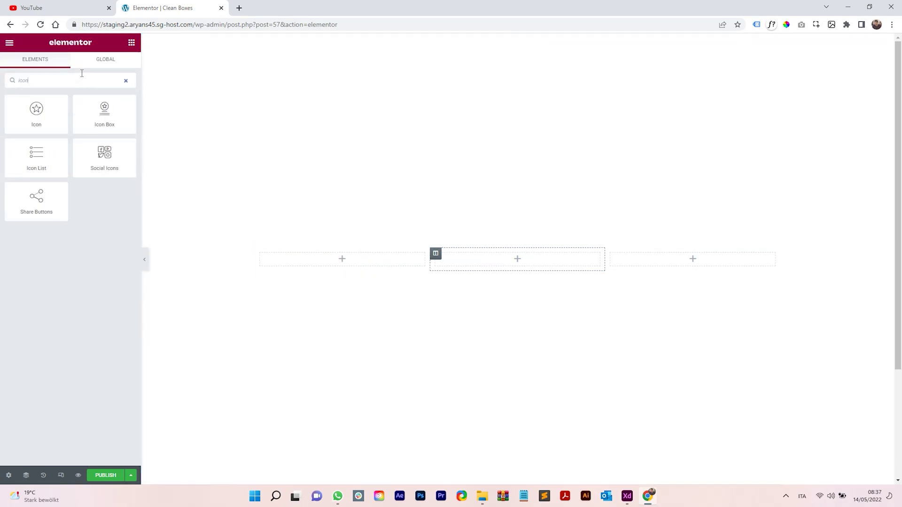
{"action": "left_click_drag", "start_coordinate": [38, 119], "coordinate": [339, 263]}
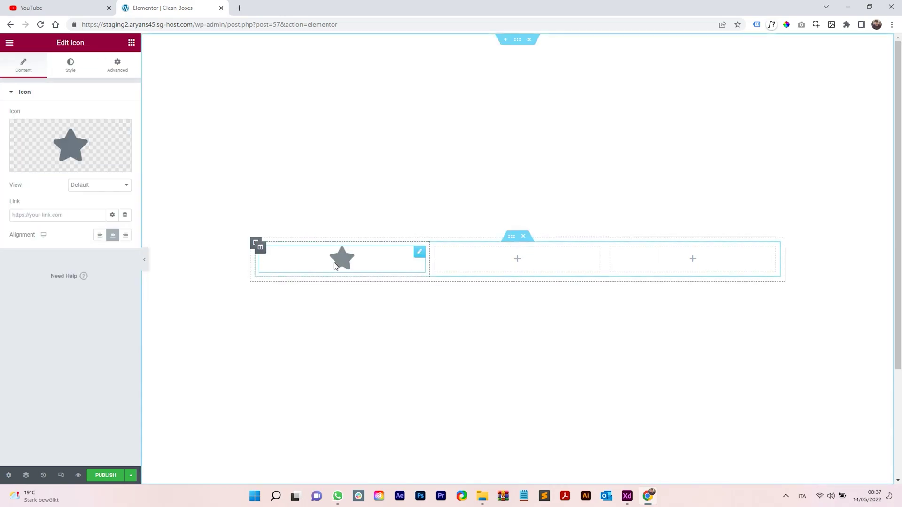
{"action": "left_click", "coordinate": [100, 235]}
Add a Heading widget below the star icon and a Text Editor widget beneath that heading
{"action": "left_click", "coordinate": [132, 43]}
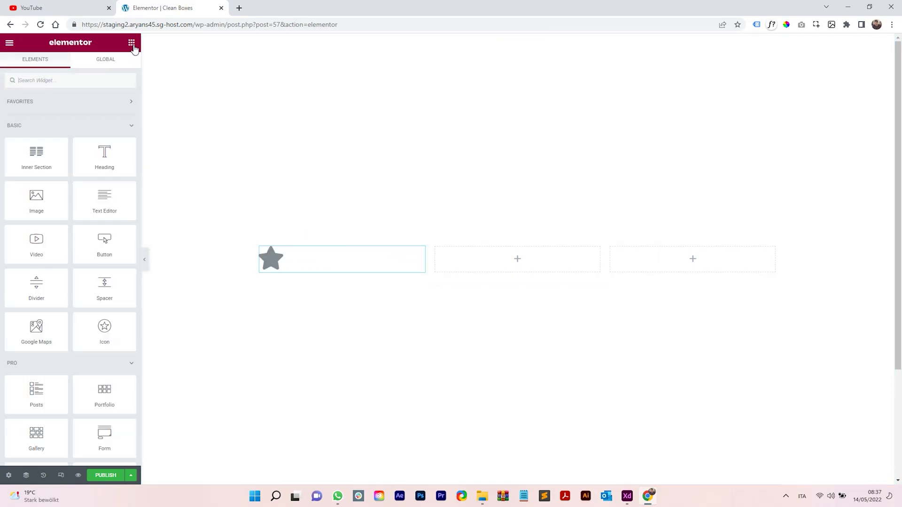
{"action": "left_click_drag", "start_coordinate": [104, 152], "coordinate": [308, 266]}
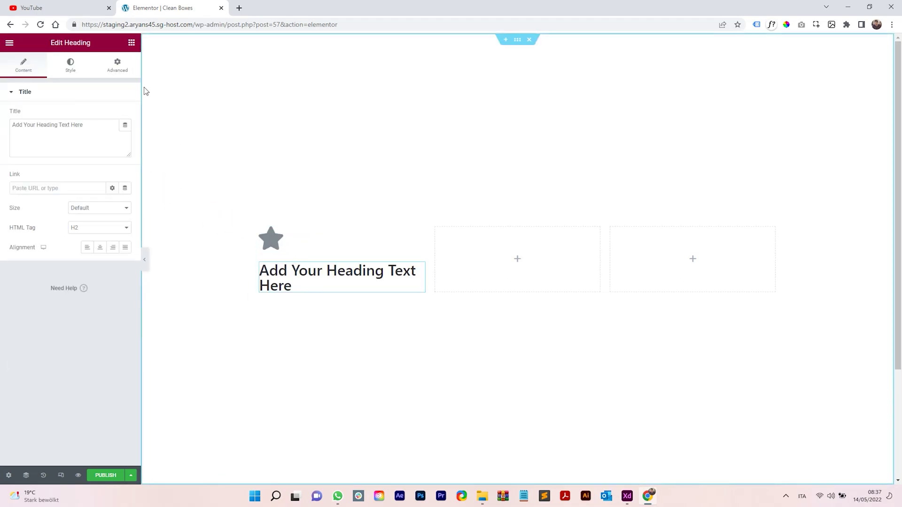
{"action": "left_click", "coordinate": [131, 43]}
{"action": "left_click_drag", "start_coordinate": [106, 200], "coordinate": [301, 288]}
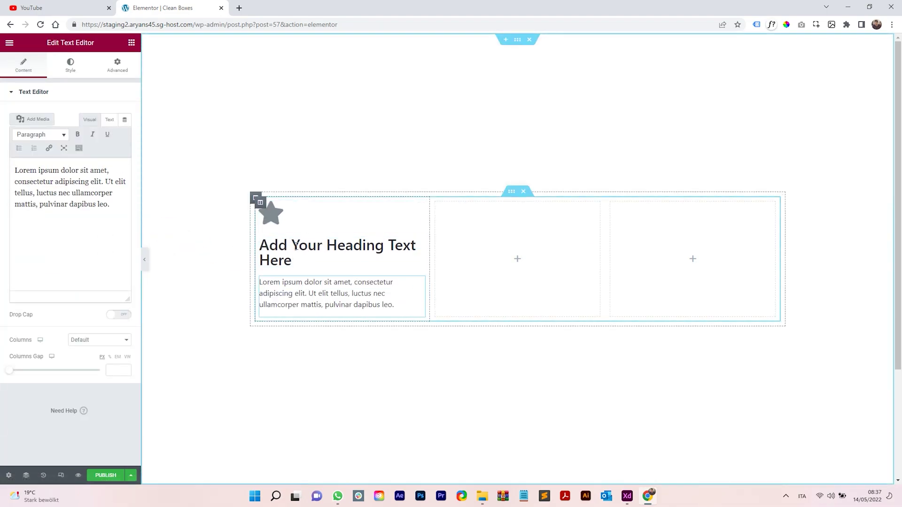
Set the first column's padding to 15% on all four sides
{"action": "left_click", "coordinate": [260, 204]}
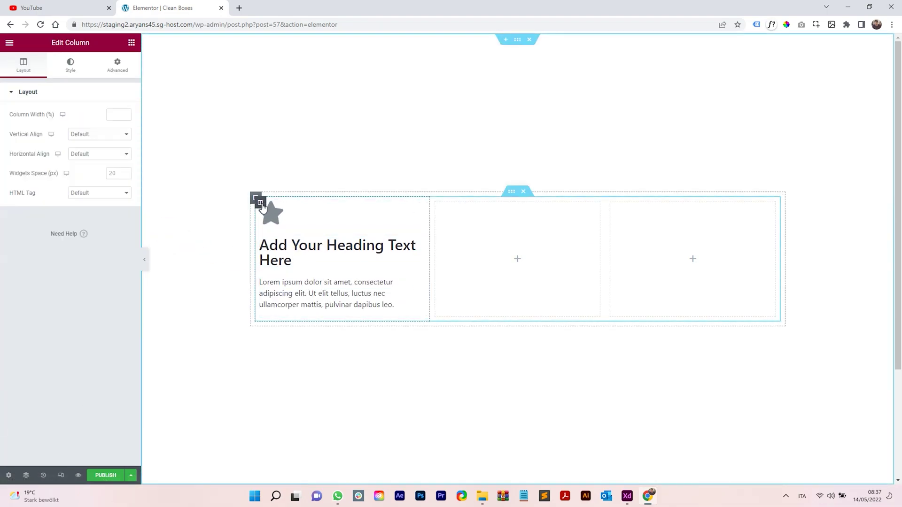
{"action": "left_click", "coordinate": [119, 74]}
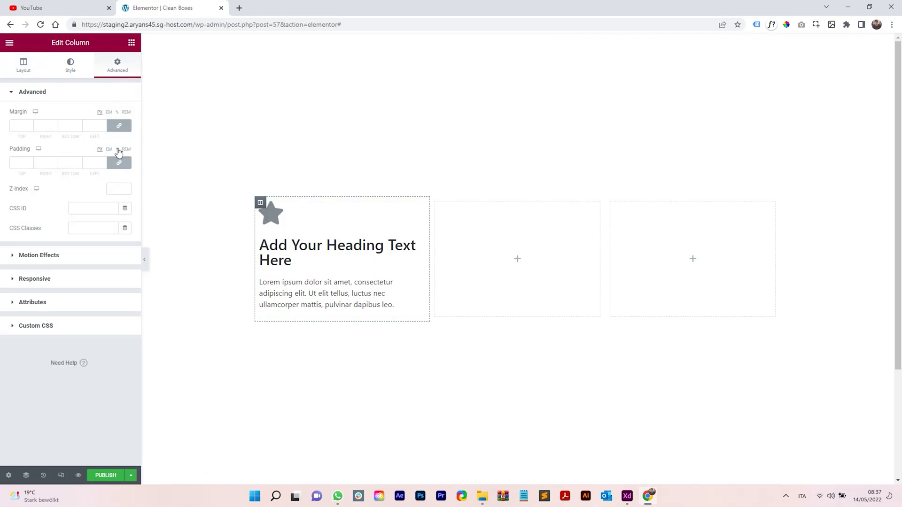
{"action": "left_click", "coordinate": [29, 162]}
{"action": "left_click", "coordinate": [30, 161]}
{"action": "left_click", "coordinate": [30, 162]}
{"action": "left_click", "coordinate": [29, 161]}
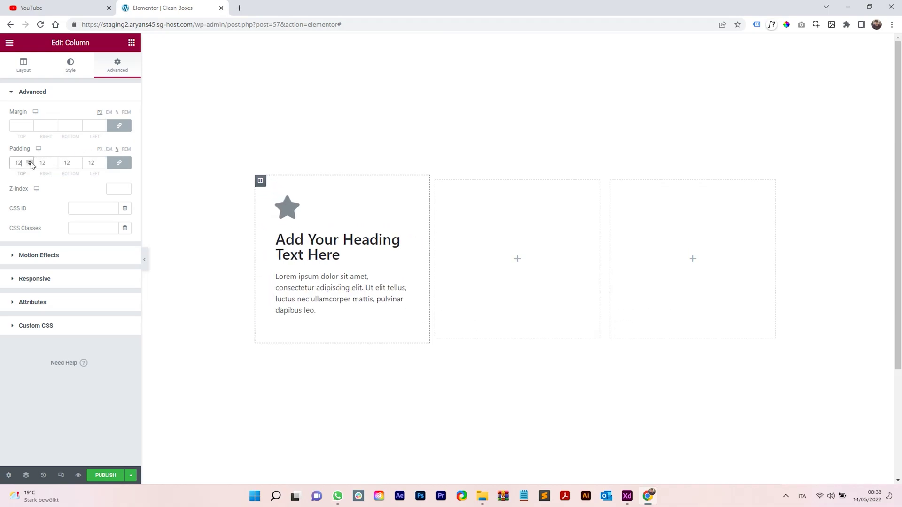
{"action": "left_click", "coordinate": [29, 162]}
{"action": "left_click", "coordinate": [29, 162]}
{"action": "left_click", "coordinate": [30, 161]}
{"action": "left_click", "coordinate": [29, 161]}
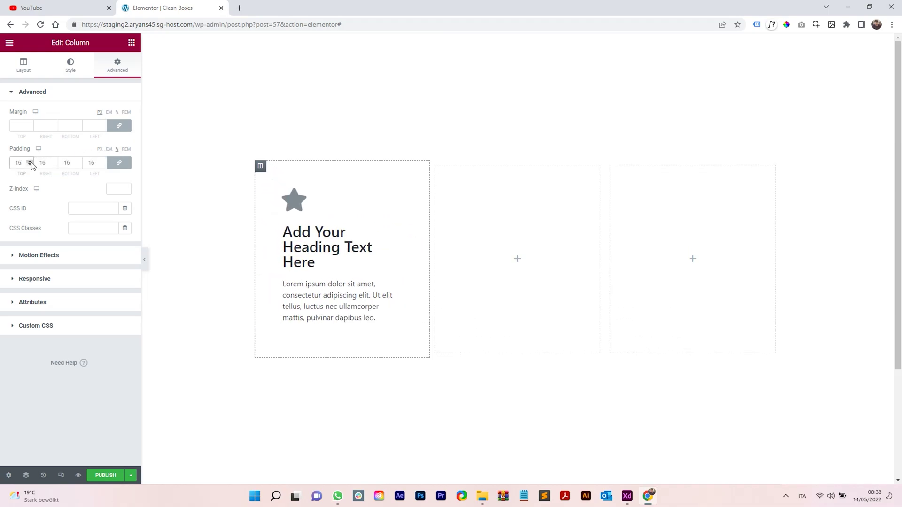
{"action": "left_click", "coordinate": [30, 165]}
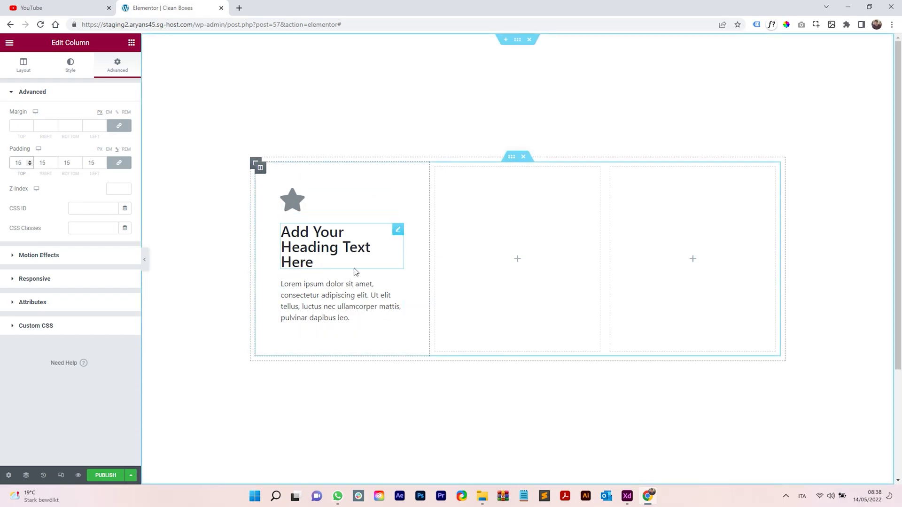
Switch to the Adobe XD mockup, look up the first card's heading, and set the Elementor heading title to "Creative Design"
{"action": "left_click", "coordinate": [630, 498]}
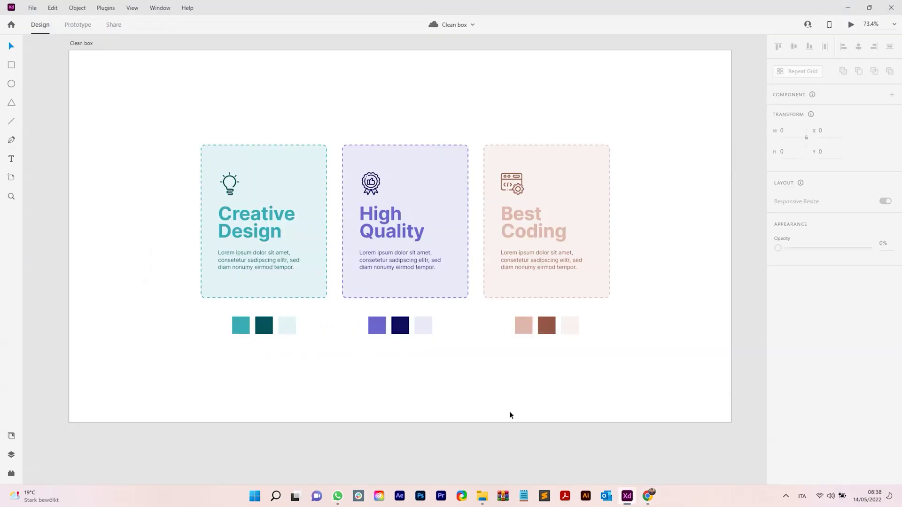
{"action": "double_click", "coordinate": [263, 230]}
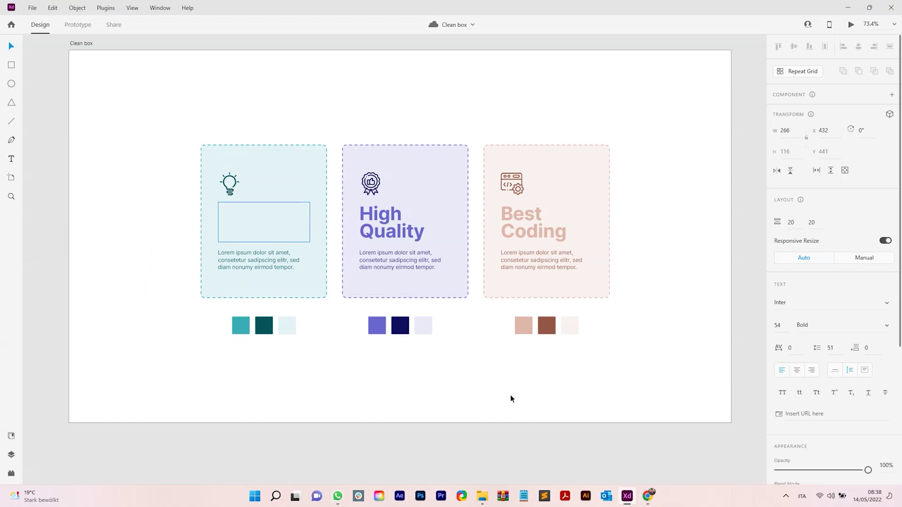
{"action": "left_click", "coordinate": [647, 497]}
{"action": "left_click", "coordinate": [329, 244]}
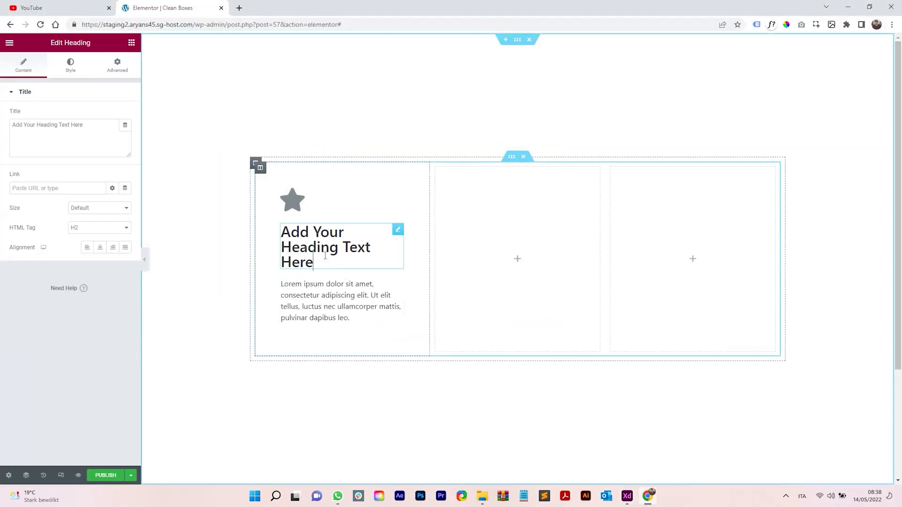
{"action": "left_click_drag", "start_coordinate": [84, 125], "coordinate": [1, 114]}
{"action": "type", "text": "Creative Design"}
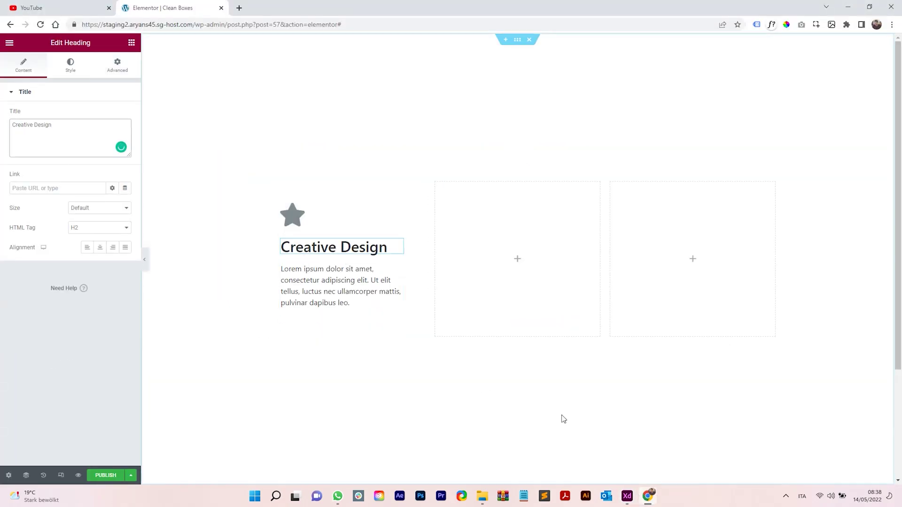
Copy the first card's paragraph from the Adobe XD mockup and replace the Elementor text editor's placeholder content with it
{"action": "key", "text": "alt+Tab"}
{"action": "double_click", "coordinate": [281, 264]}
{"action": "key", "text": "ctrl+c"}
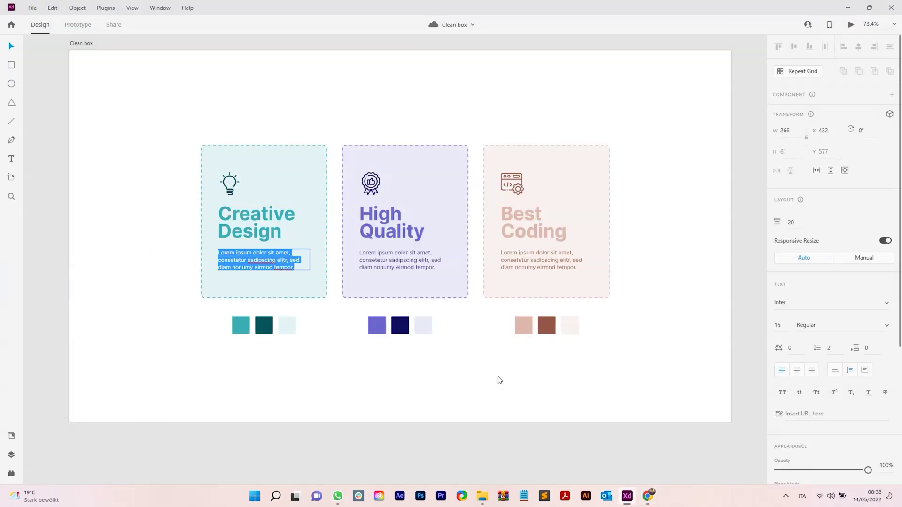
{"action": "key", "text": "alt+Tab"}
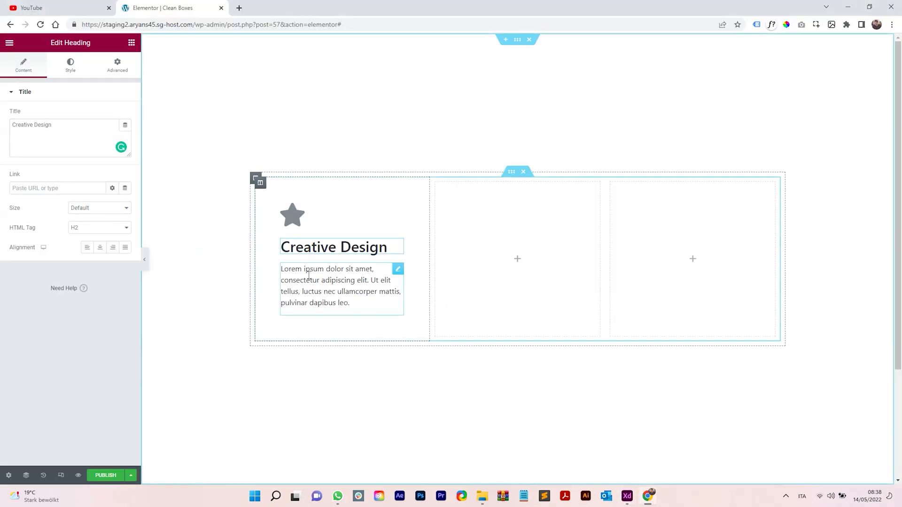
{"action": "left_click", "coordinate": [328, 282]}
{"action": "key", "text": "ctrl+a"}
{"action": "key", "text": "ctrl+v"}
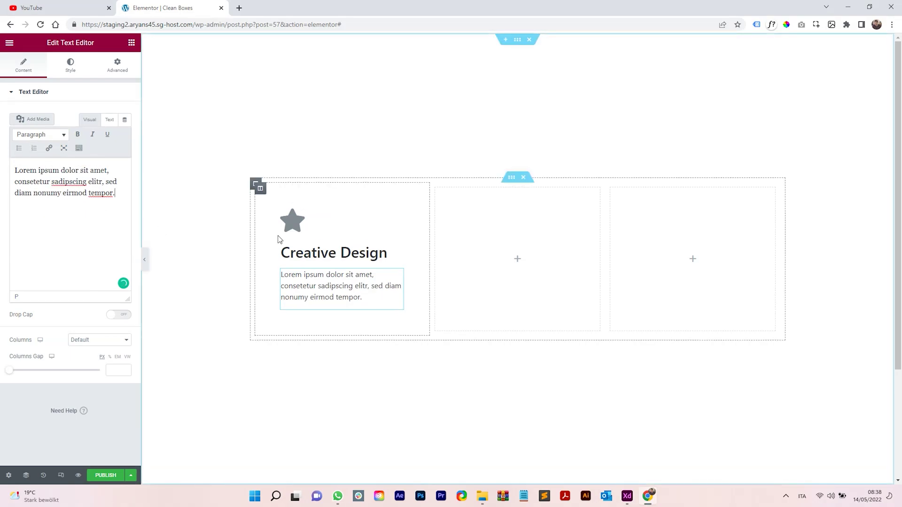
Reduce the first column's padding to 13% on all sides
{"action": "left_click", "coordinate": [262, 192]}
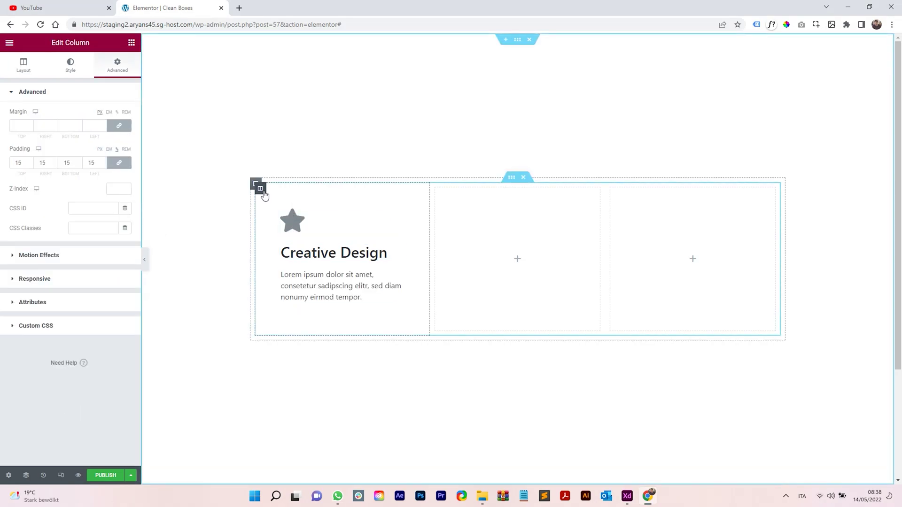
{"action": "left_click", "coordinate": [30, 164]}
{"action": "left_click", "coordinate": [30, 164]}
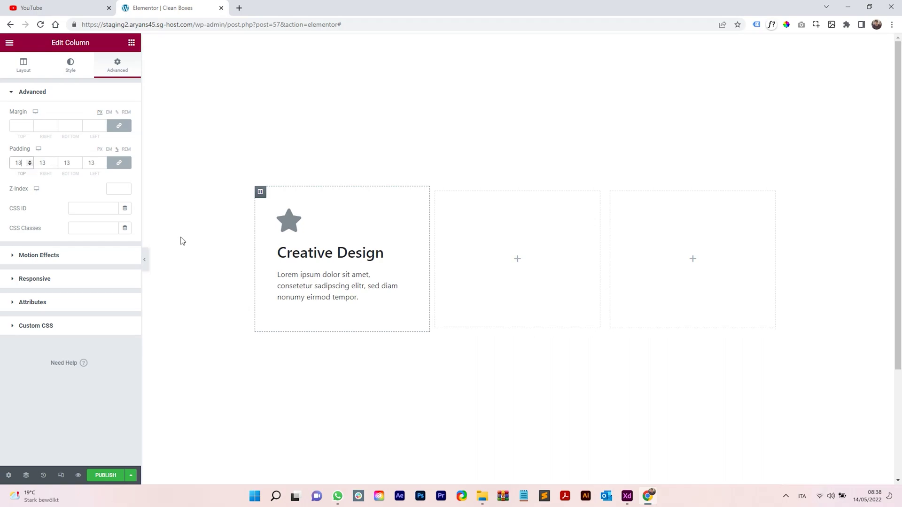
Style the "Creative Design" heading's typography with the Inter font, size 46 px and weight 800
{"action": "left_click", "coordinate": [400, 253]}
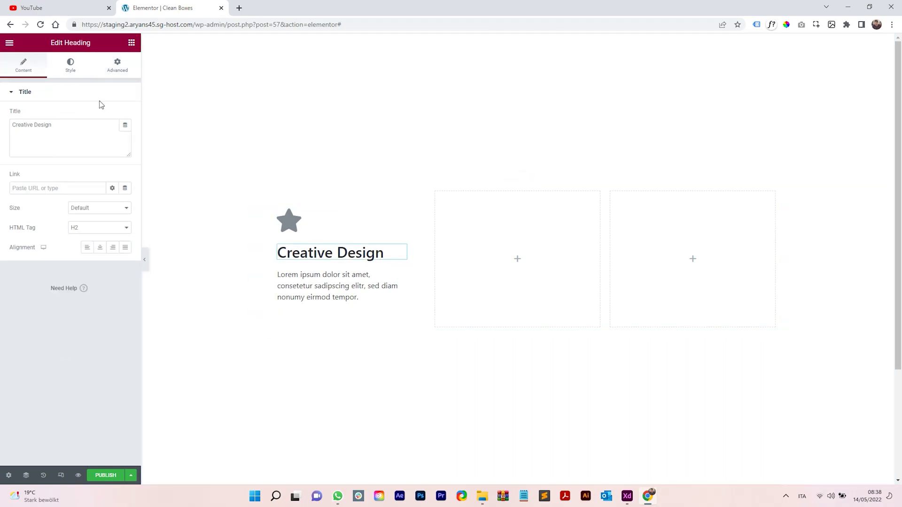
{"action": "left_click", "coordinate": [72, 66]}
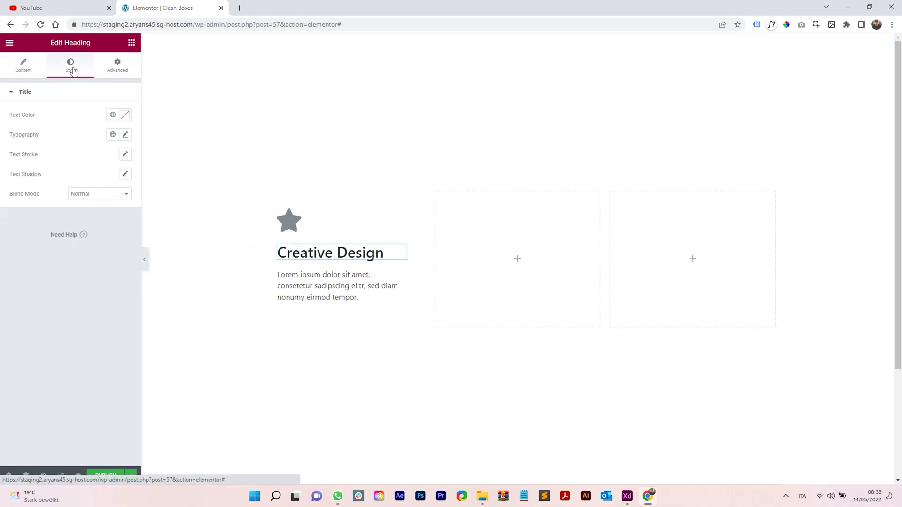
{"action": "left_click", "coordinate": [125, 135]}
{"action": "left_click", "coordinate": [98, 185]}
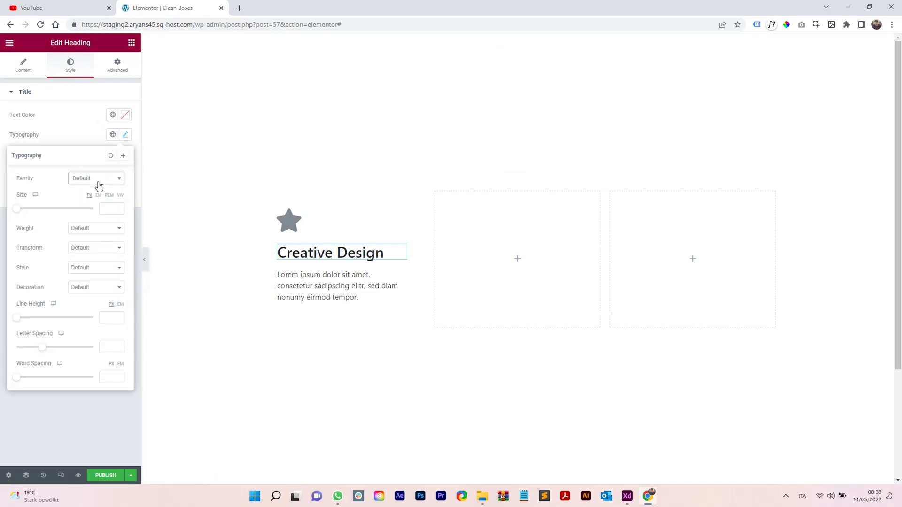
{"action": "type", "text": "inter"}
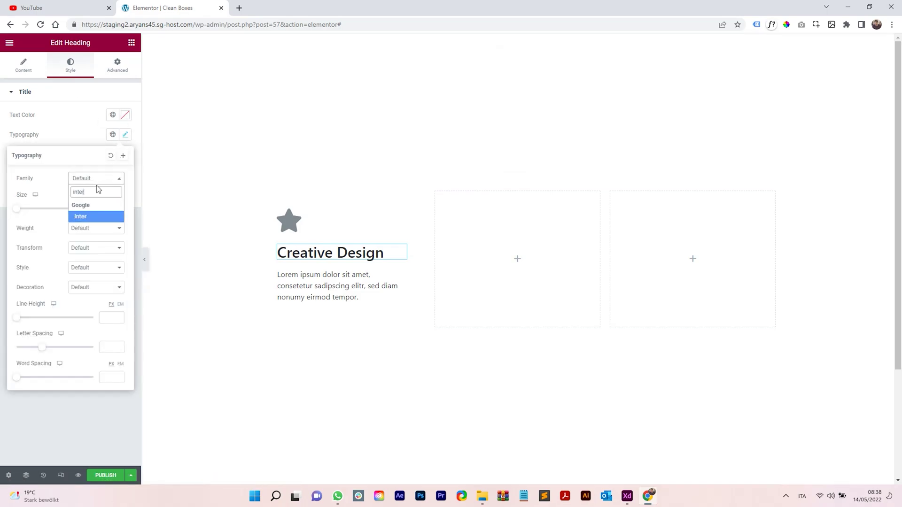
{"action": "left_click", "coordinate": [101, 218]}
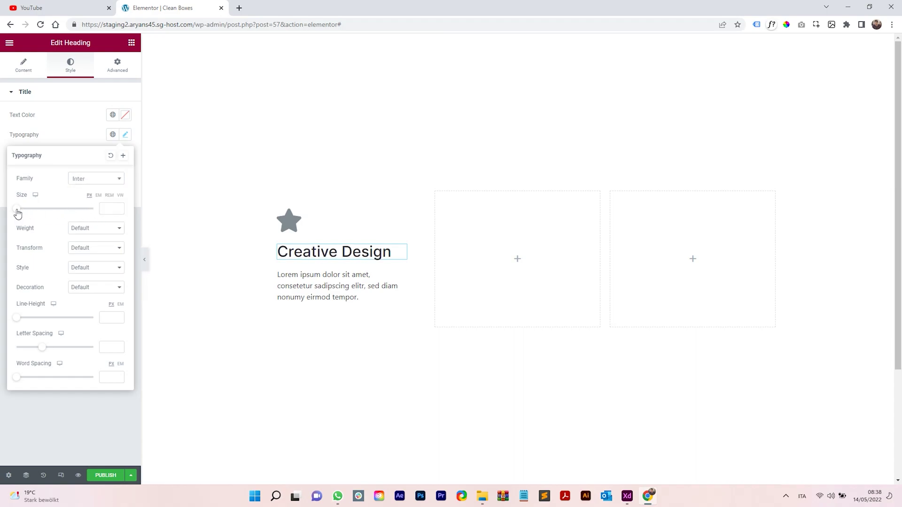
{"action": "left_click_drag", "start_coordinate": [16, 212], "coordinate": [35, 217]}
{"action": "left_click", "coordinate": [94, 228]}
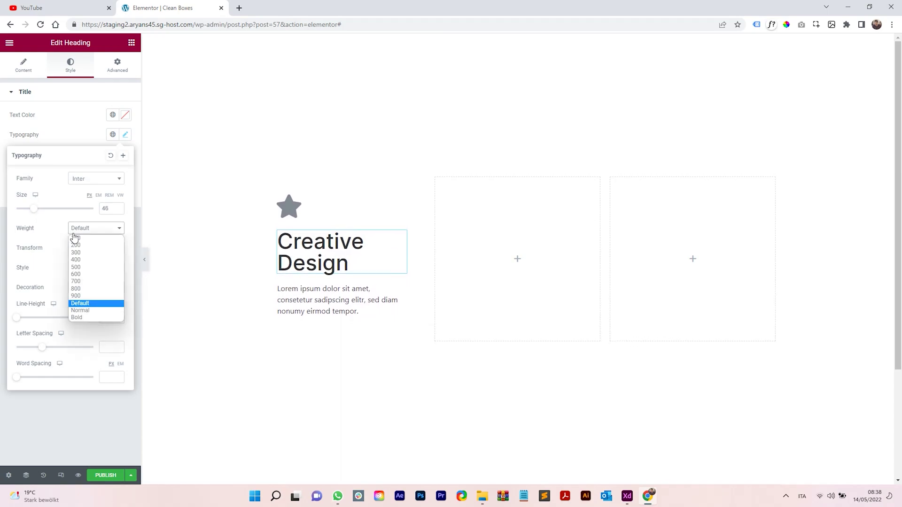
{"action": "left_click", "coordinate": [86, 291]}
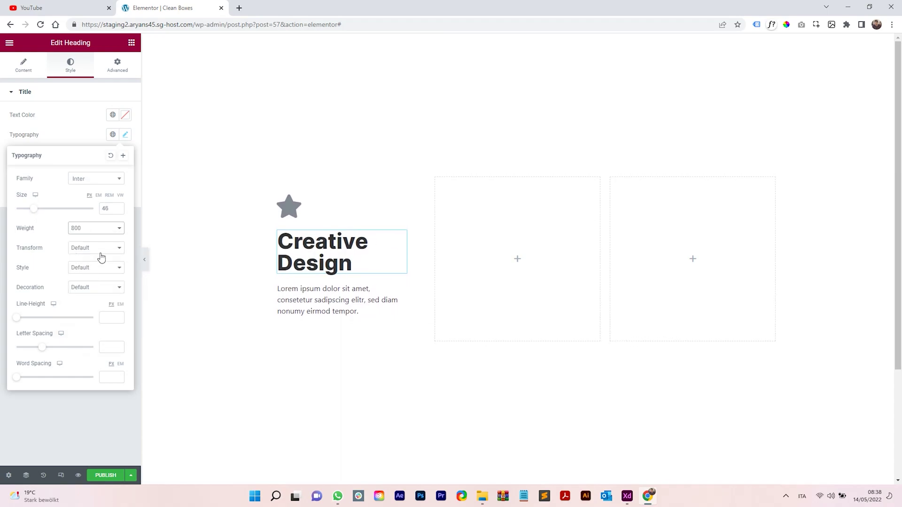
Set the "Creative Design" heading's font weight to 700 and open the paragraph's content in the plain text (HTML) view
{"action": "left_click", "coordinate": [99, 230]}
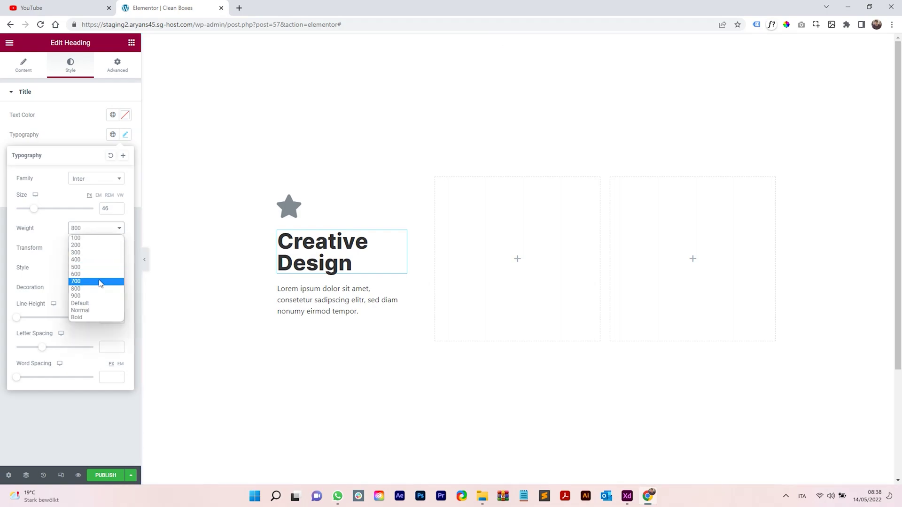
{"action": "left_click", "coordinate": [99, 282]}
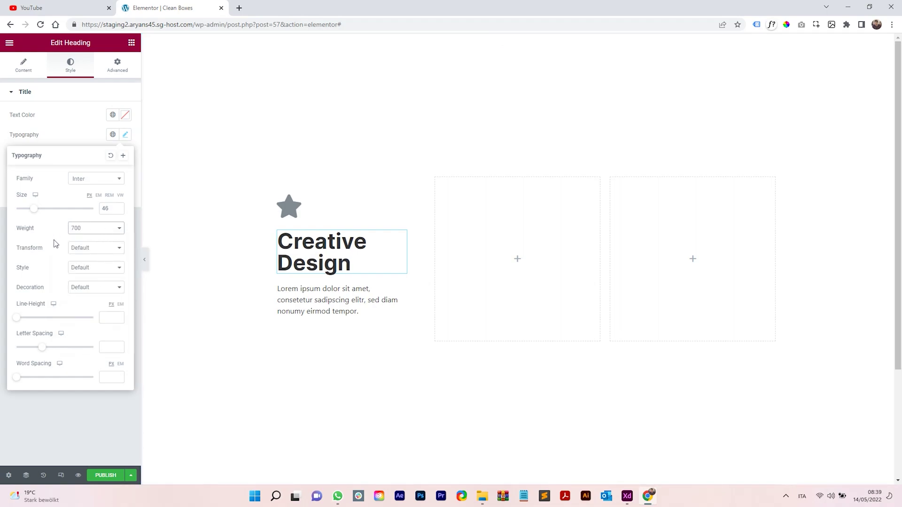
{"action": "left_click", "coordinate": [397, 297]}
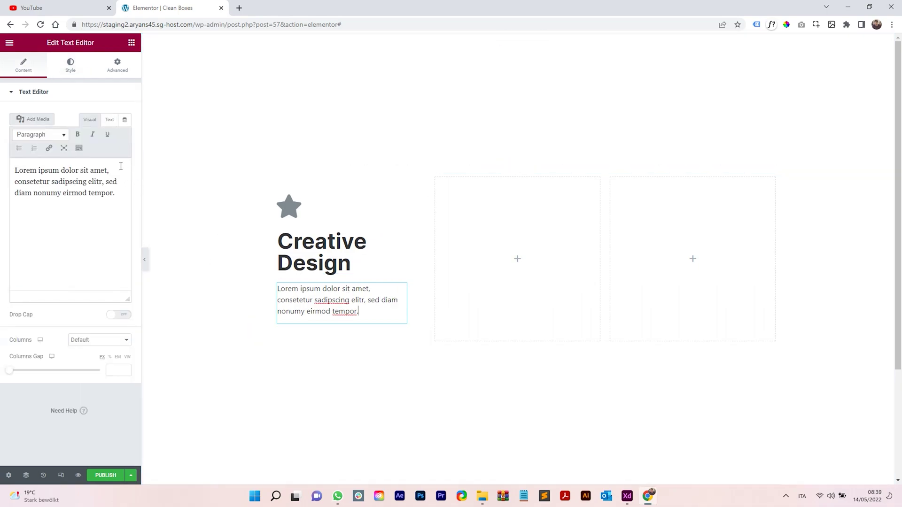
{"action": "left_click", "coordinate": [110, 121]}
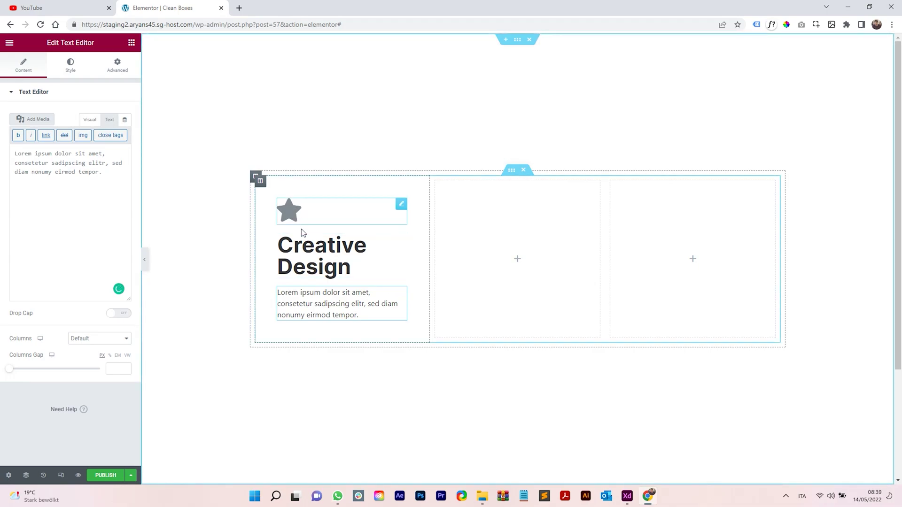
Give the first column a solid border with a 10 px radius on all corners
{"action": "left_click", "coordinate": [259, 182]}
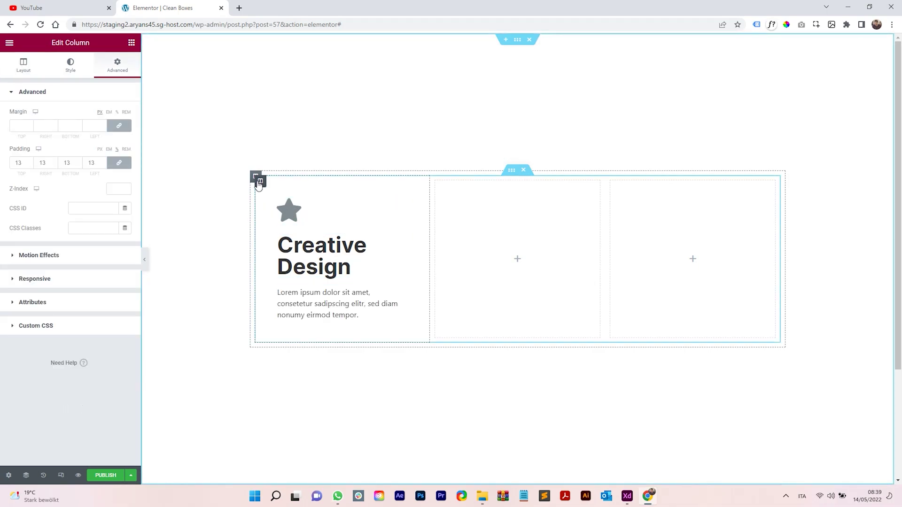
{"action": "left_click", "coordinate": [70, 68]}
{"action": "left_click", "coordinate": [43, 162]}
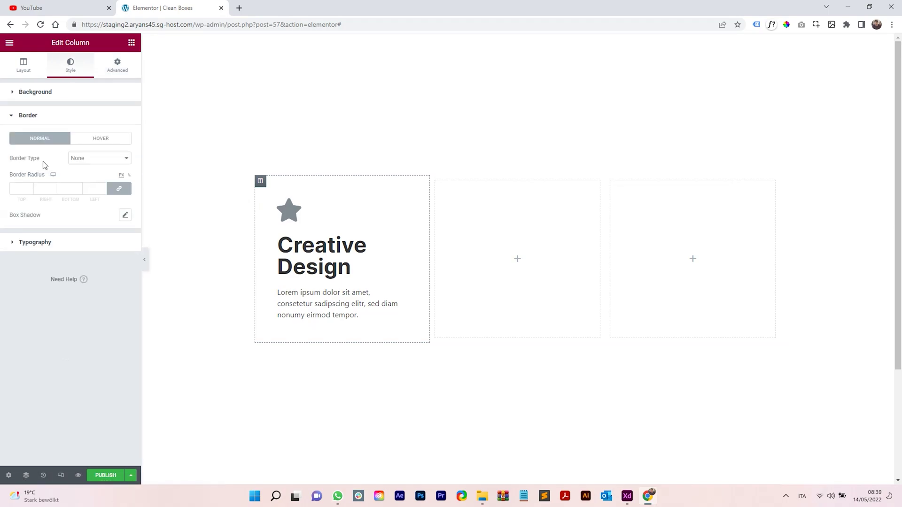
{"action": "left_click", "coordinate": [82, 163]}
{"action": "left_click", "coordinate": [89, 177]}
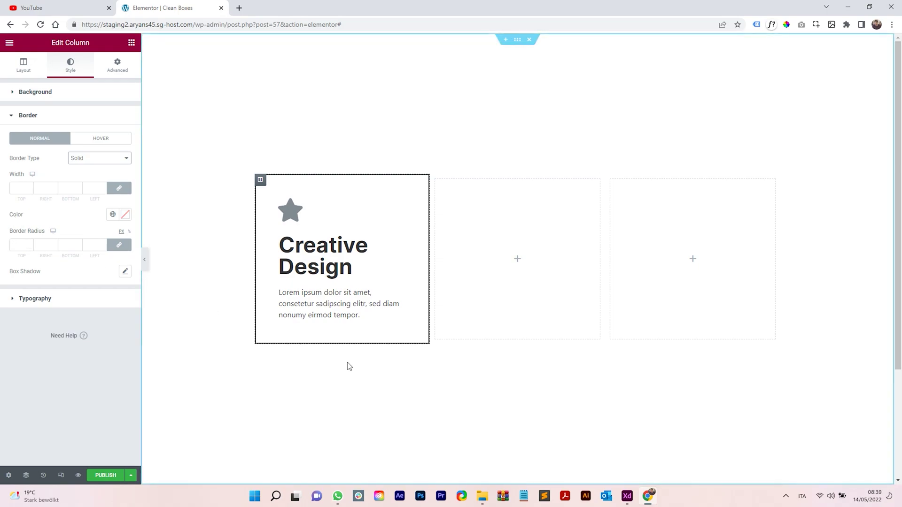
{"action": "left_click", "coordinate": [29, 244]}
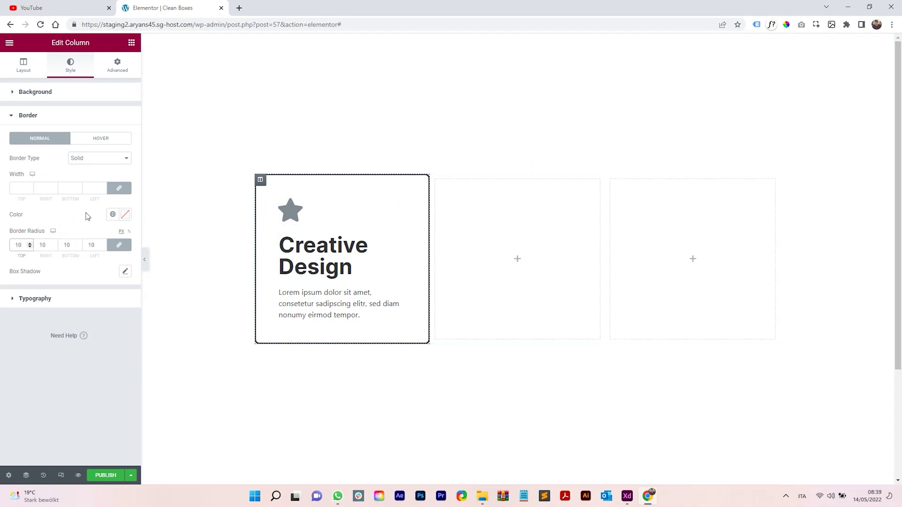
Change the first column's border type to Dashed and preview the page briefly without the editing panel
{"action": "left_click", "coordinate": [84, 160]}
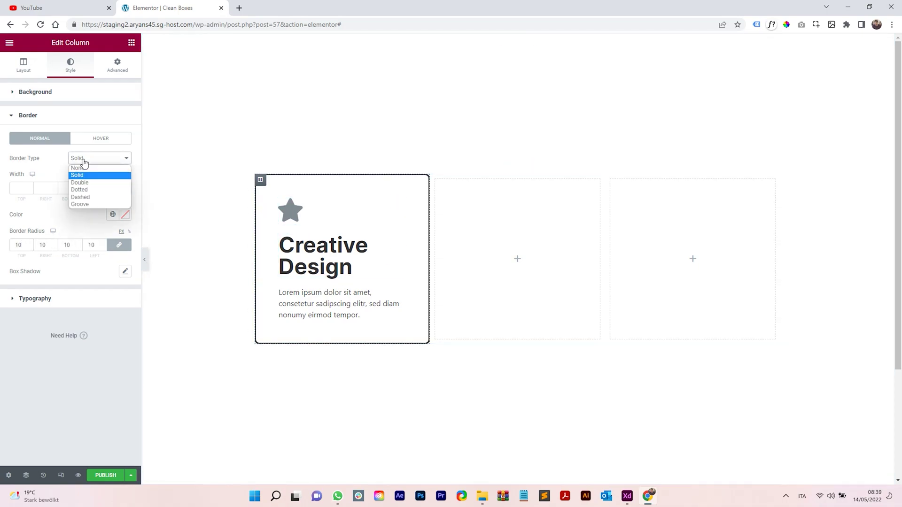
{"action": "left_click", "coordinate": [94, 197]}
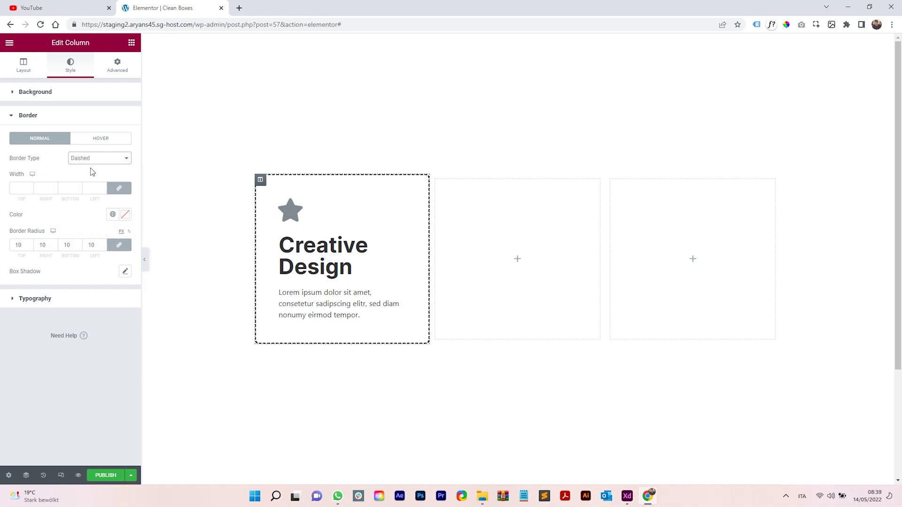
{"action": "left_click", "coordinate": [147, 258]}
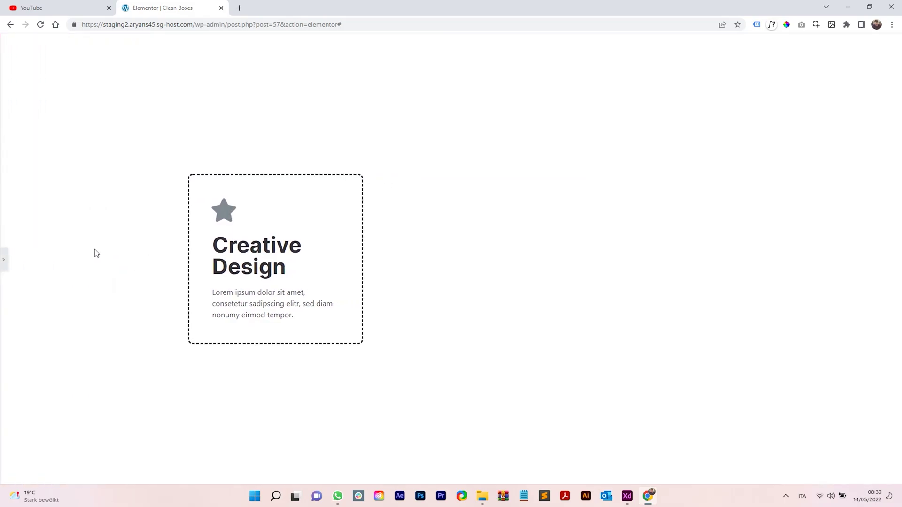
{"action": "left_click", "coordinate": [7, 260]}
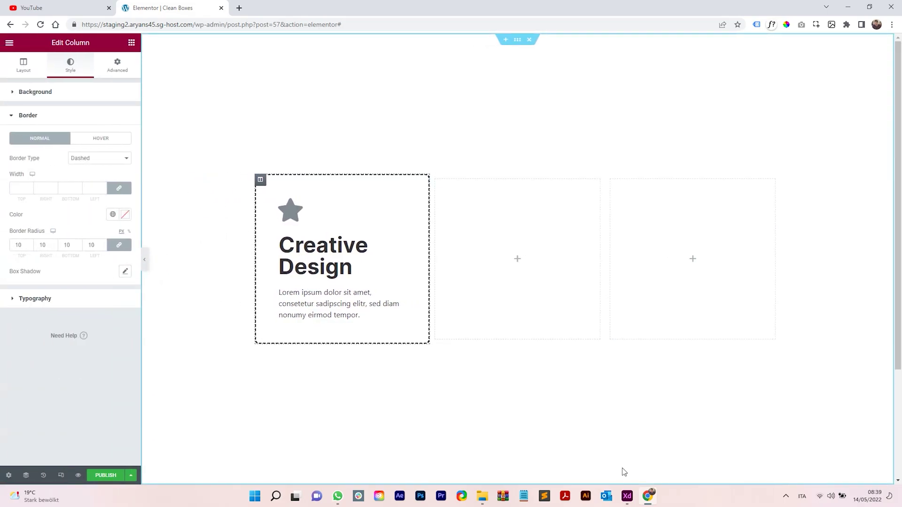
Switch to the Adobe XD mockup and copy the hex fill code of the medium teal swatch below the first card
{"action": "left_click", "coordinate": [627, 498]}
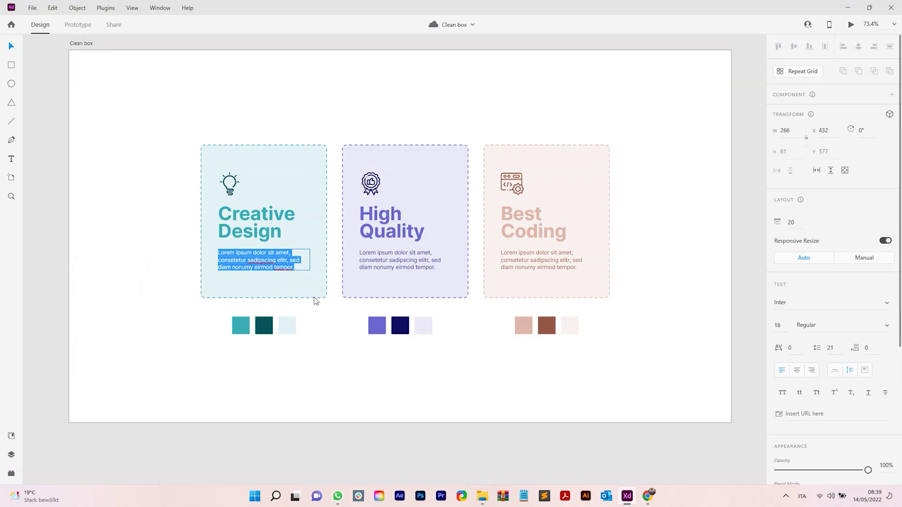
{"action": "key", "text": "Escape"}
{"action": "key", "text": "Escape"}
{"action": "key", "text": "Escape"}
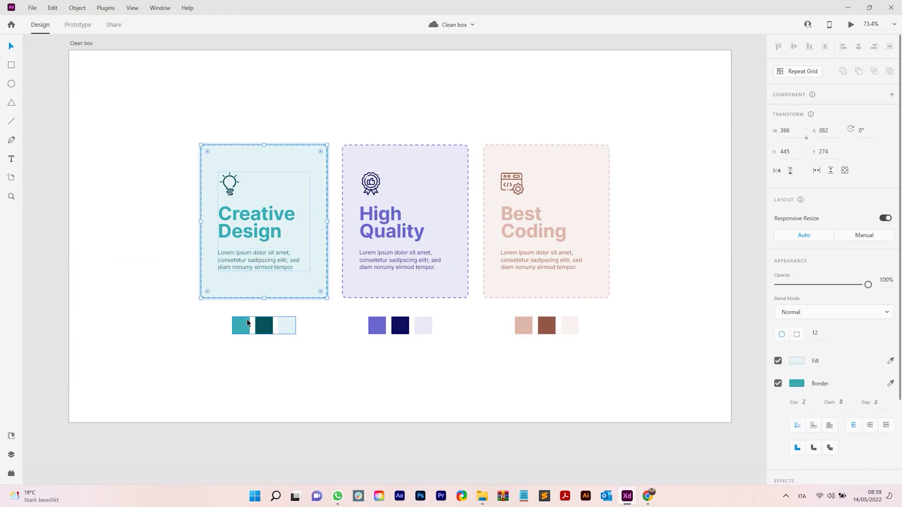
{"action": "left_click", "coordinate": [237, 326]}
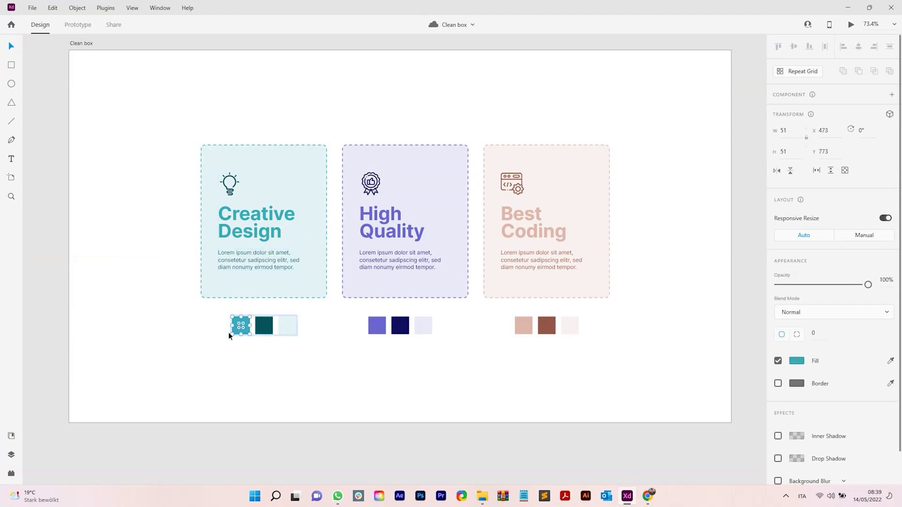
{"action": "left_click", "coordinate": [796, 362]}
{"action": "key", "text": "ctrl+c"}
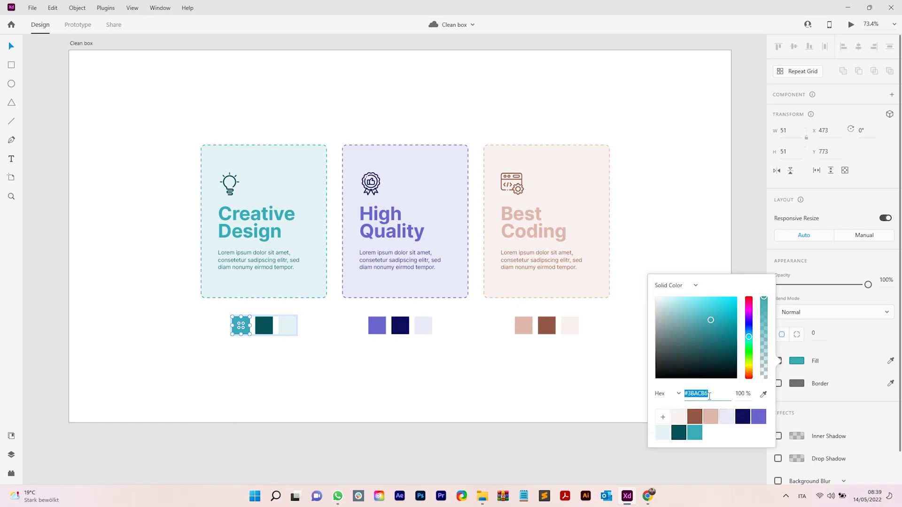
Return to Elementor in the browser and set the first column's border color to #3BACB6
{"action": "left_click", "coordinate": [648, 496]}
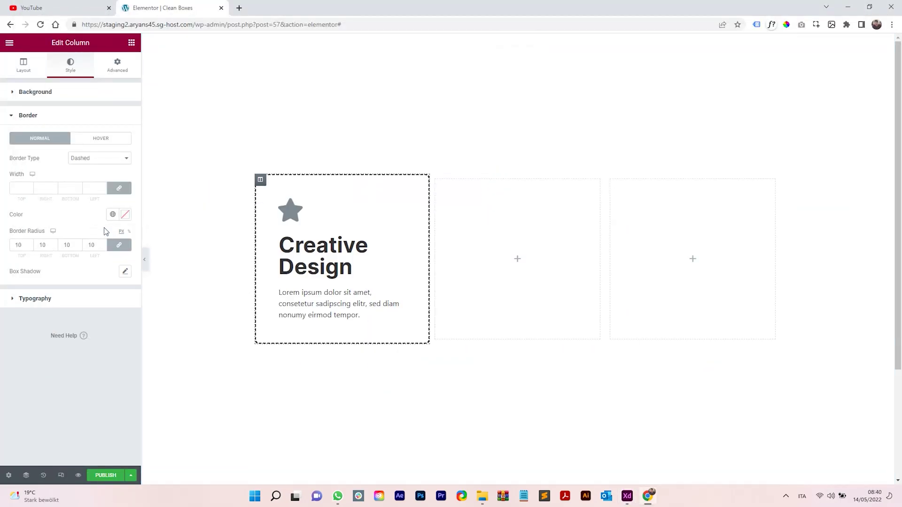
{"action": "left_click", "coordinate": [125, 215]}
{"action": "key", "text": "ctrl+v"}
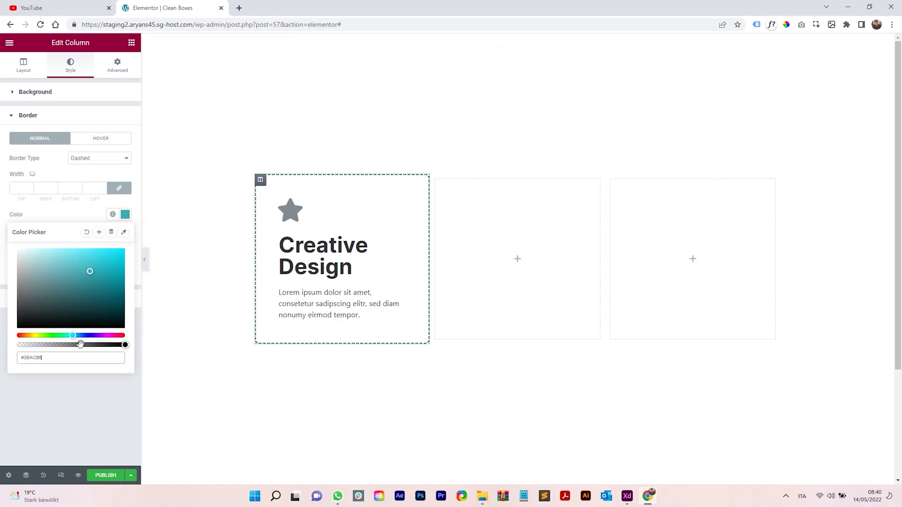
{"action": "left_click", "coordinate": [125, 213]}
{"action": "left_click", "coordinate": [34, 116]}
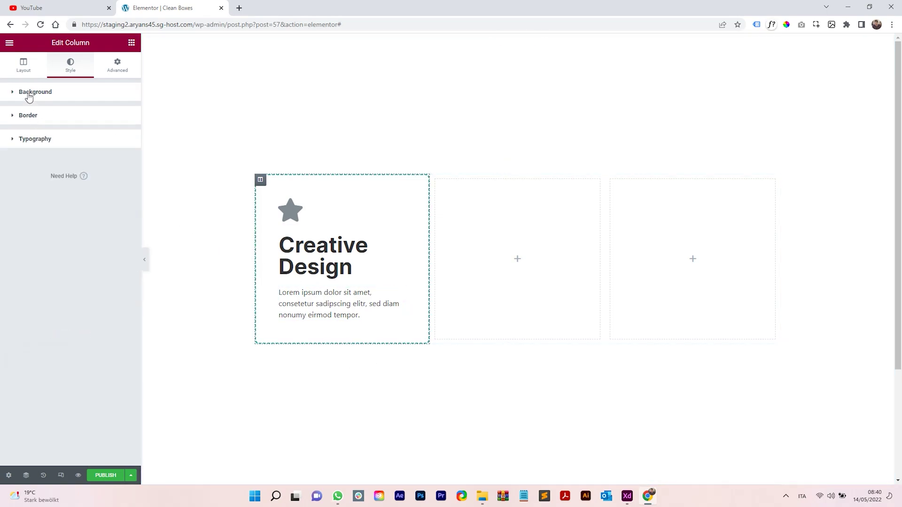
Set the first column's classic background color to #E3F3F5, copied from the palest swatch below the first card in the Adobe XD mockup
{"action": "left_click", "coordinate": [28, 92]}
{"action": "left_click", "coordinate": [99, 135]}
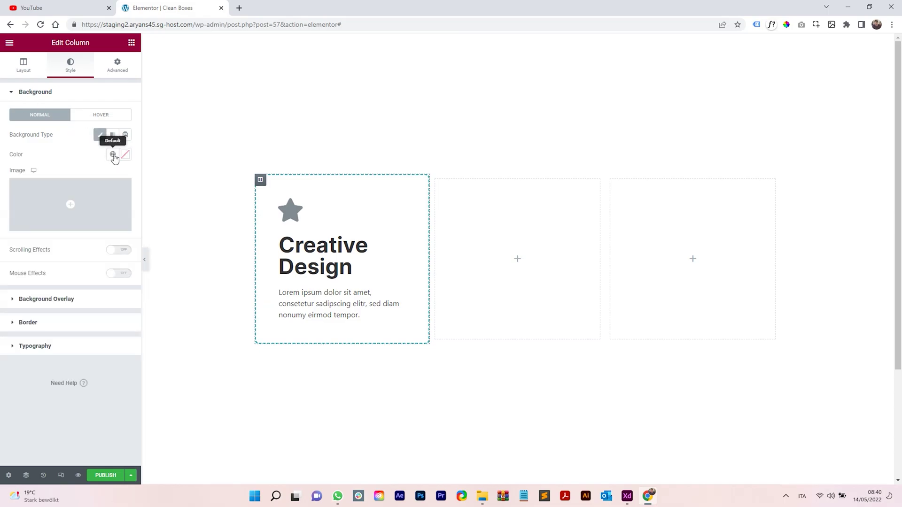
{"action": "left_click", "coordinate": [112, 154]}
{"action": "left_click", "coordinate": [125, 154]}
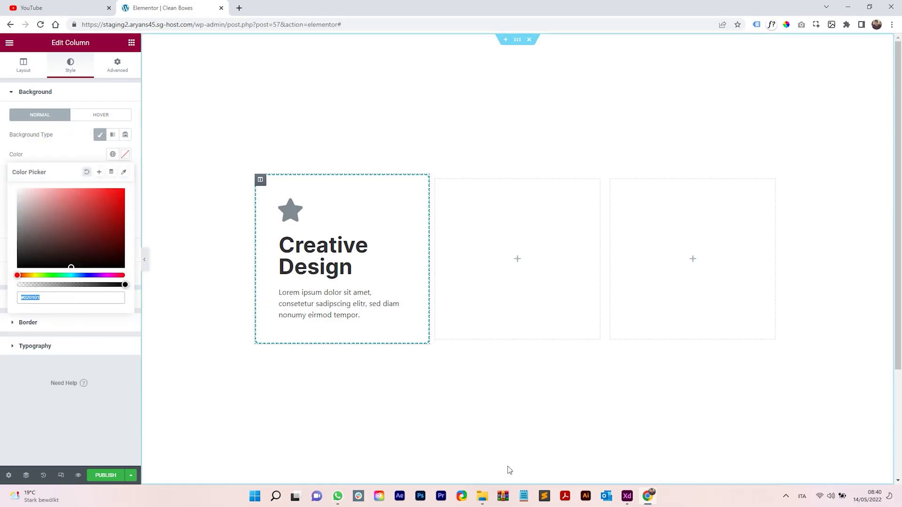
{"action": "left_click", "coordinate": [627, 496]}
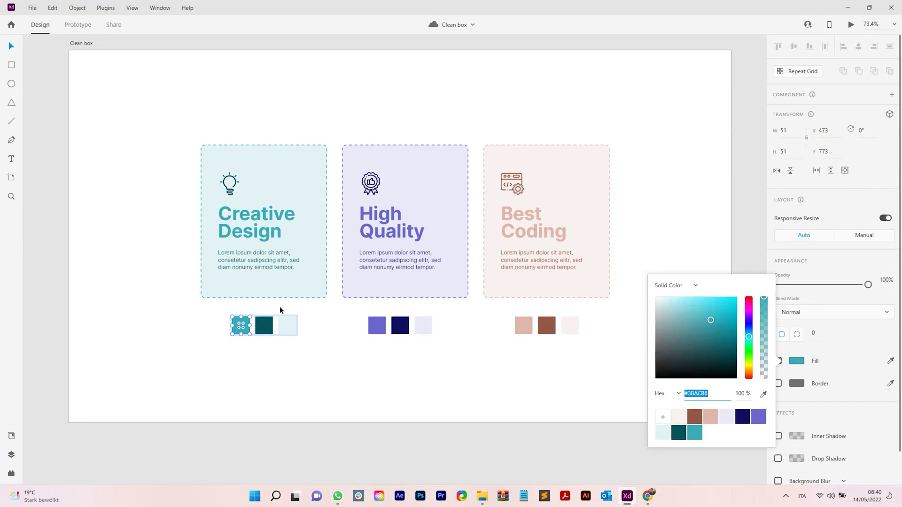
{"action": "left_click", "coordinate": [290, 325]}
{"action": "left_click", "coordinate": [796, 361]}
{"action": "key", "text": "ctrl+c"}
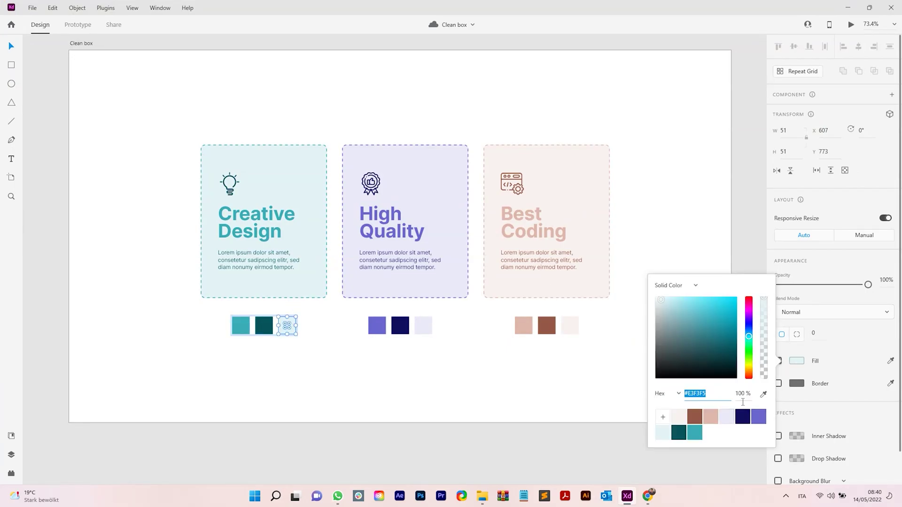
{"action": "left_click", "coordinate": [848, 9]}
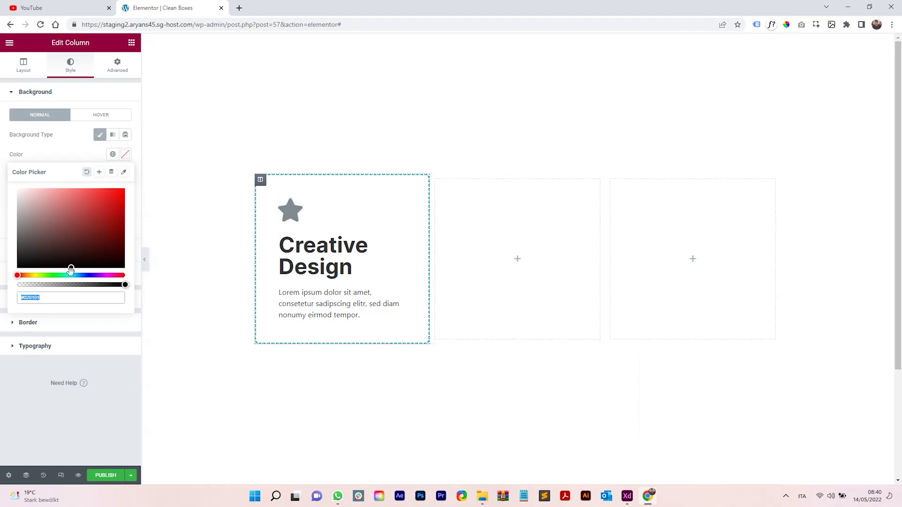
{"action": "key", "text": "ctrl+v"}
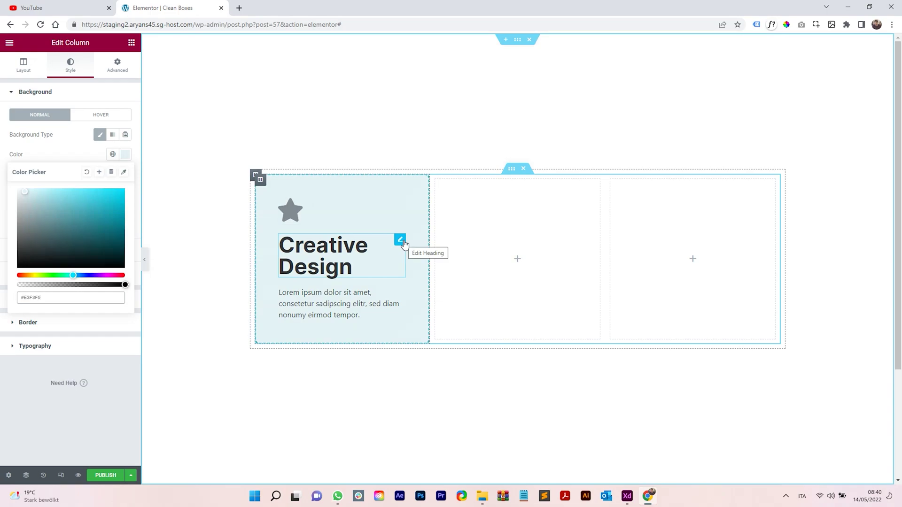
{"action": "left_click", "coordinate": [92, 152]}
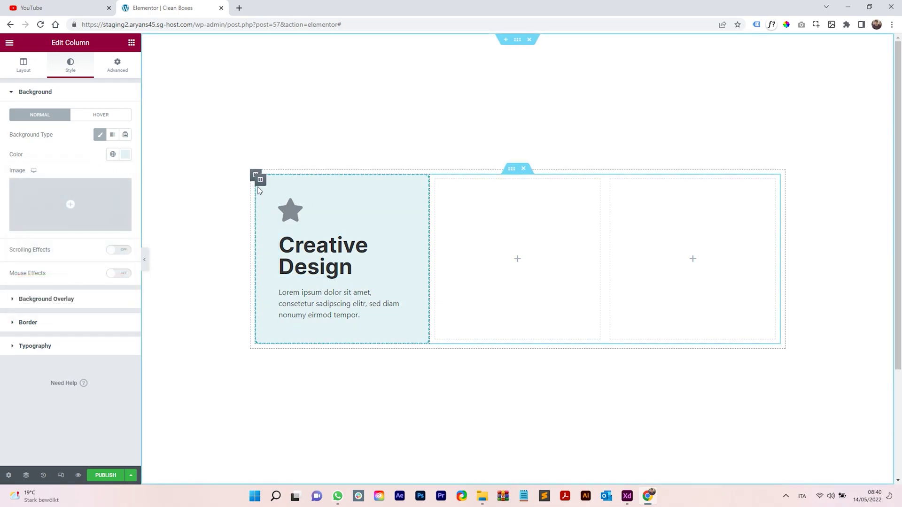
Set the "Creative Design" heading's text color to #3BACB6 from the clipboard history
{"action": "left_click", "coordinate": [400, 248]}
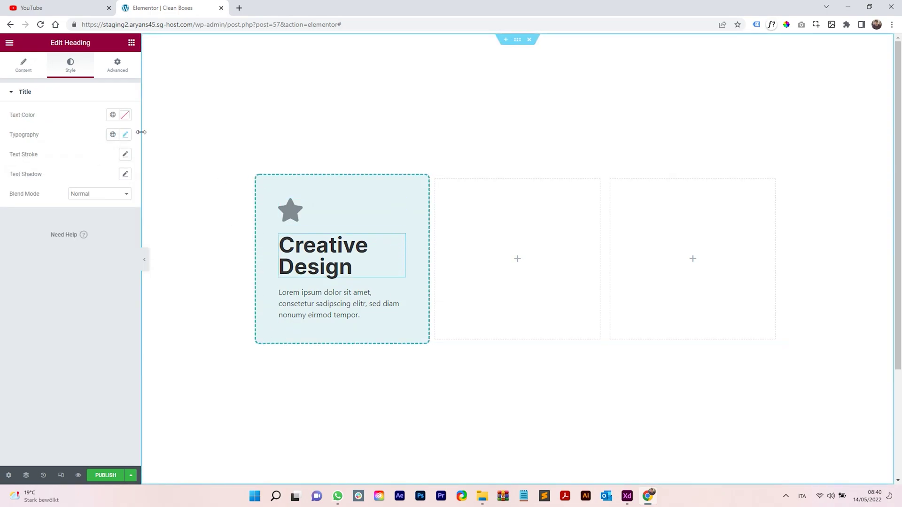
{"action": "left_click", "coordinate": [125, 115]}
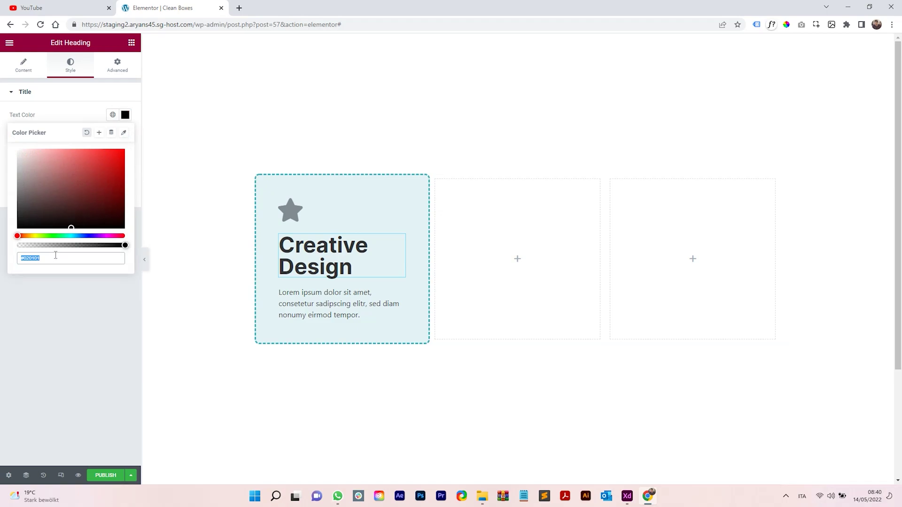
{"action": "key", "text": "super+v"}
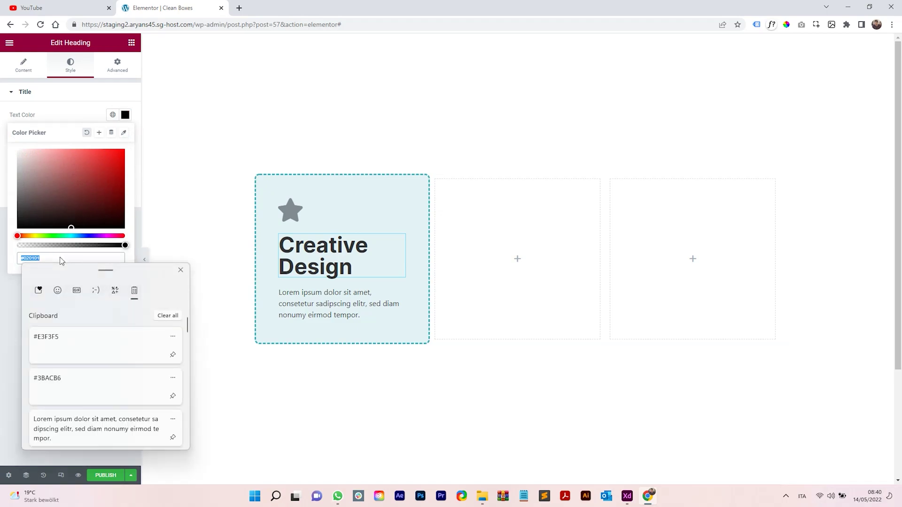
{"action": "left_click", "coordinate": [77, 383]}
Switch to the Adobe XD mockup and copy the hex fill code of the dark teal swatch below the first card
{"action": "left_click", "coordinate": [627, 496]}
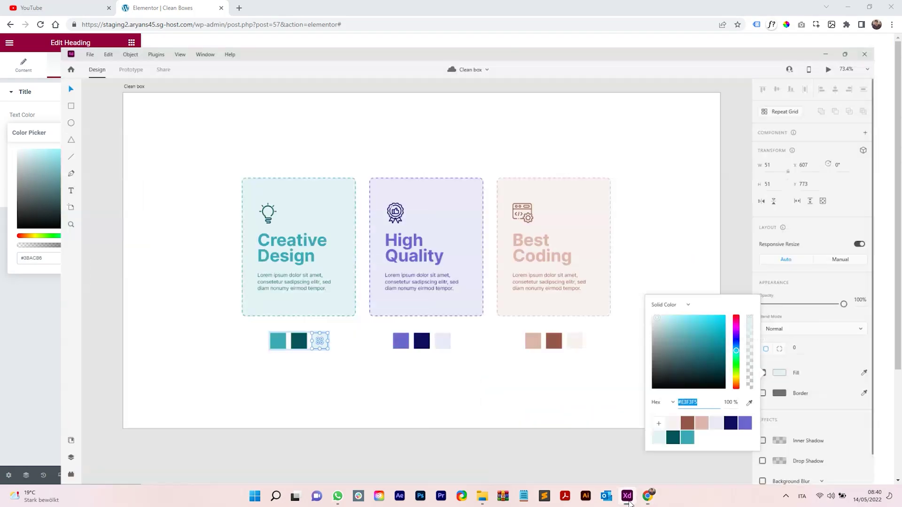
{"action": "left_click", "coordinate": [266, 268]}
{"action": "double_click", "coordinate": [270, 329]}
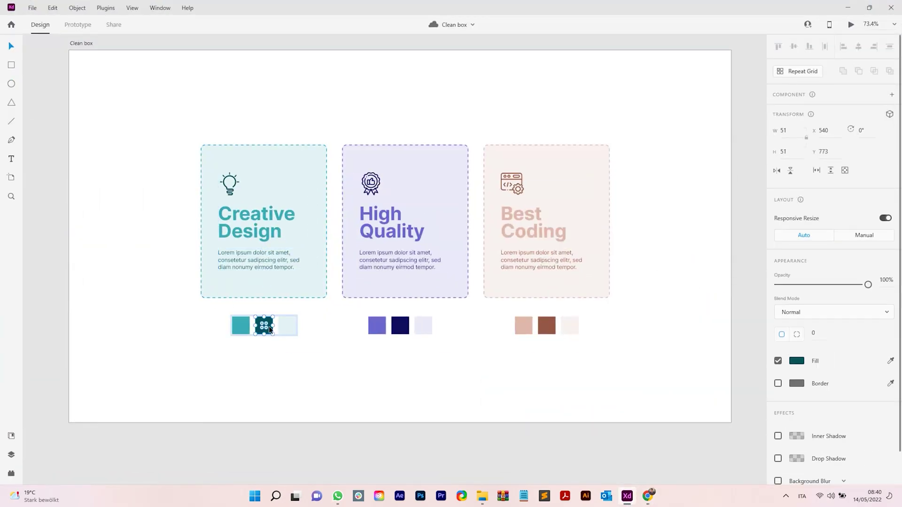
{"action": "left_click", "coordinate": [793, 363]}
{"action": "key", "text": "ctrl+c"}
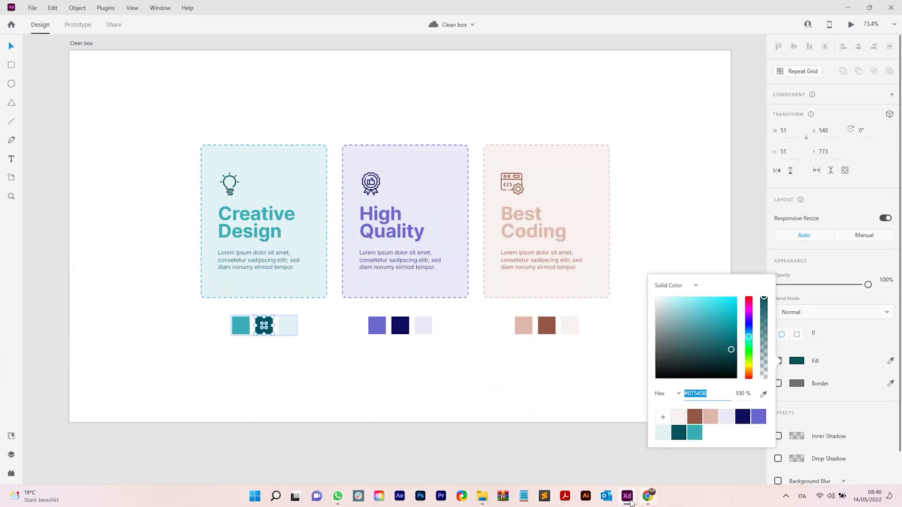
Return to Elementor in the browser and set the first column's paragraph text color to #07545B
{"action": "left_click", "coordinate": [648, 496]}
{"action": "left_click", "coordinate": [357, 310]}
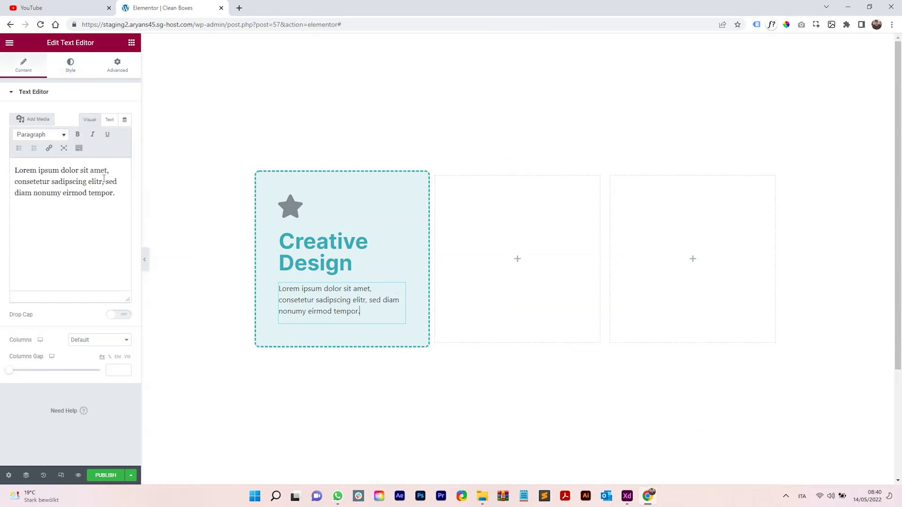
{"action": "left_click", "coordinate": [71, 65]}
{"action": "left_click", "coordinate": [125, 135]}
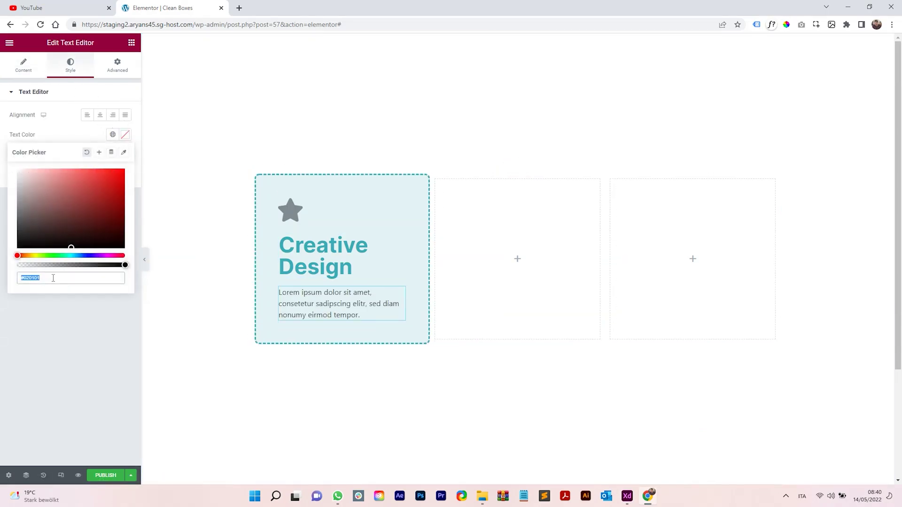
{"action": "key", "text": "ctrl+v"}
{"action": "left_click", "coordinate": [61, 327]}
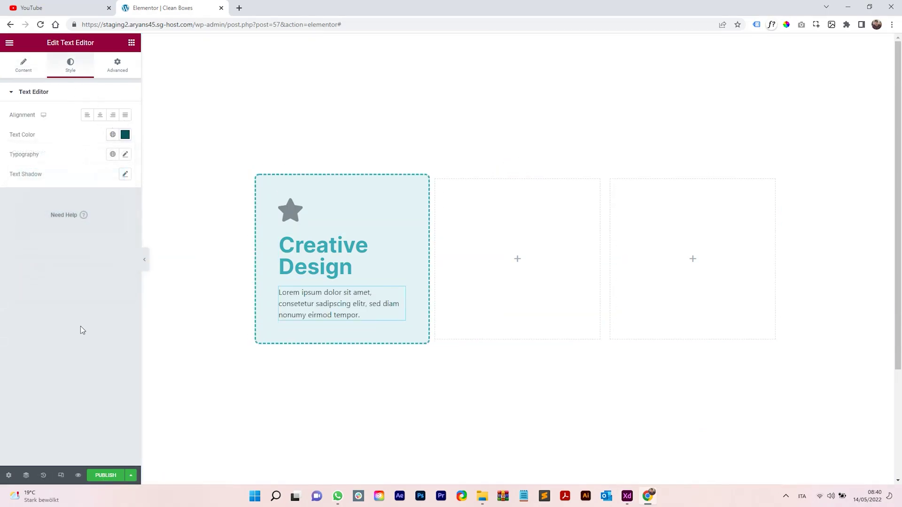
Replace the first column's star icon with an uploaded creative.svg from the icons tutorial clean cards folder, enabling unfiltered file uploads
{"action": "left_click", "coordinate": [292, 209]}
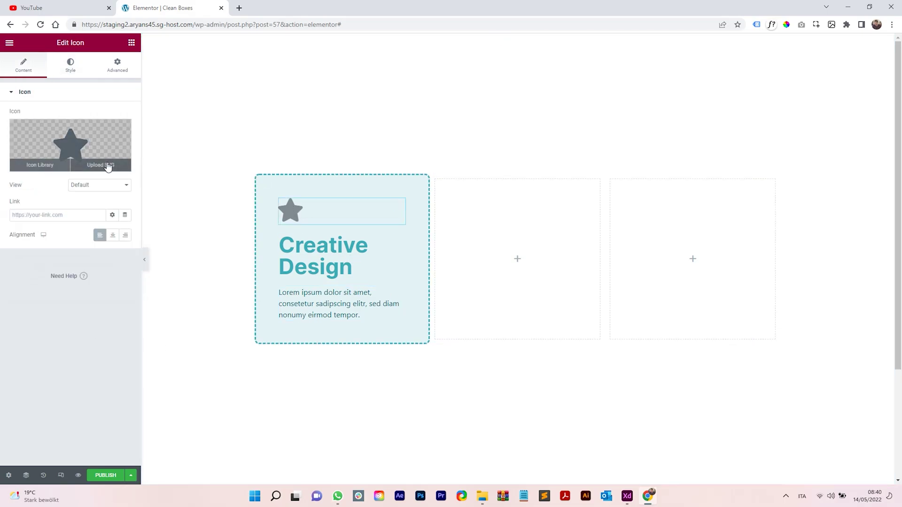
{"action": "left_click", "coordinate": [106, 165]}
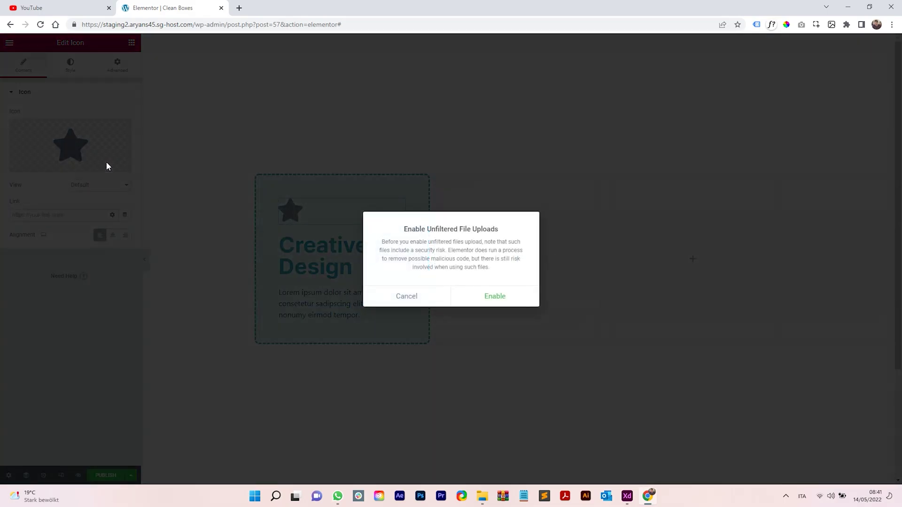
{"action": "left_click", "coordinate": [496, 303]}
{"action": "key", "text": "alt+Tab"}
{"action": "left_click", "coordinate": [591, 209]}
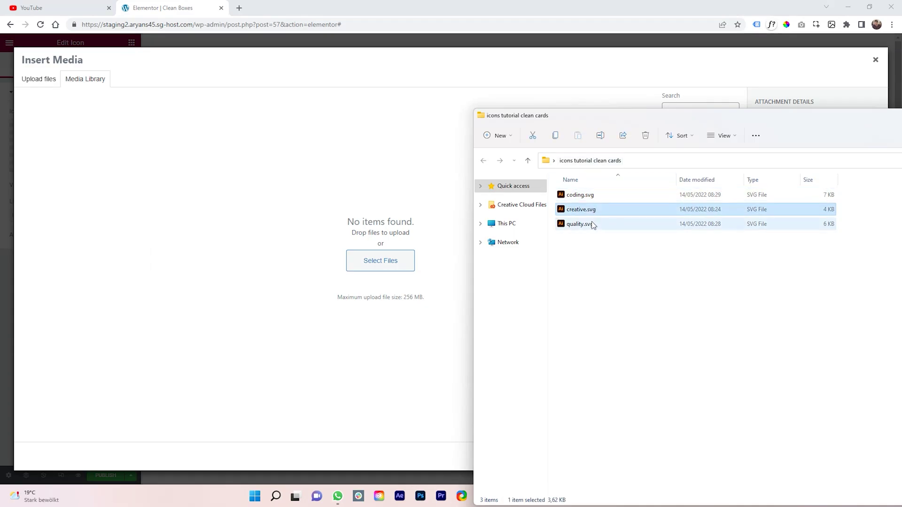
{"action": "left_click_drag", "start_coordinate": [609, 212], "coordinate": [397, 217]}
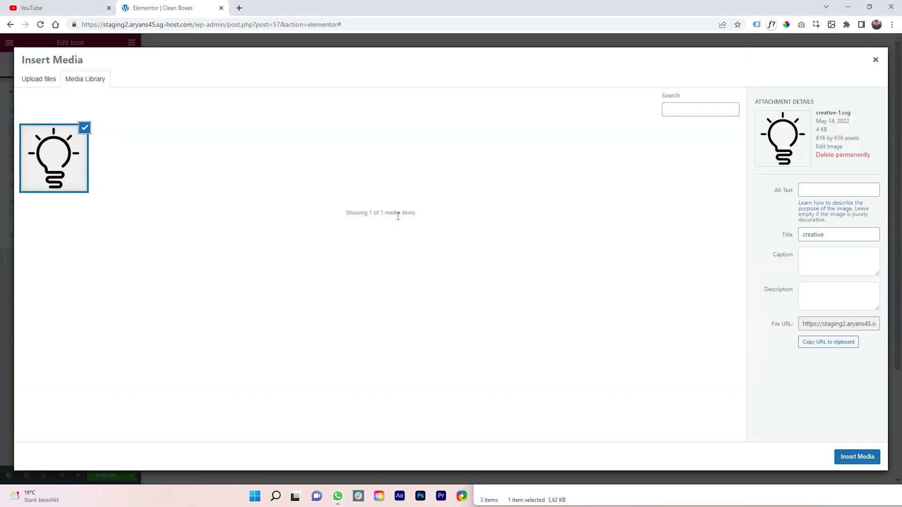
{"action": "left_click", "coordinate": [848, 456]}
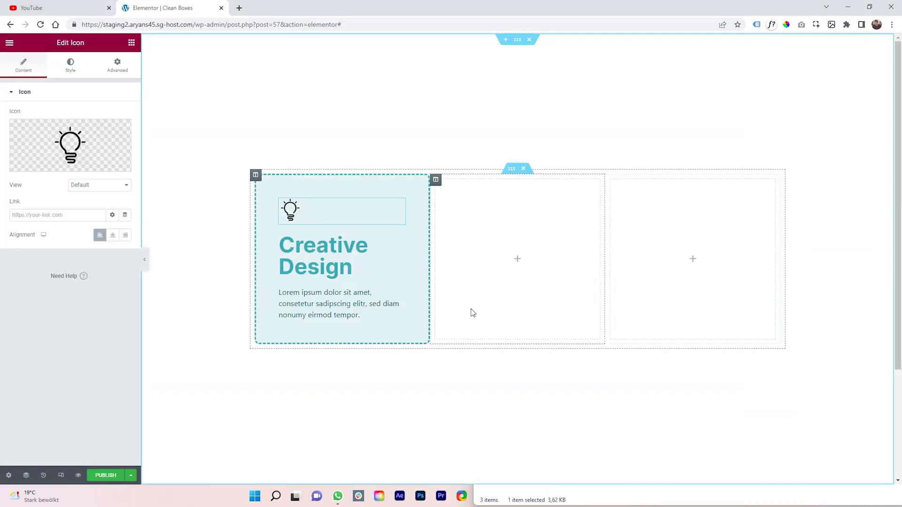
Set the light bulb icon's primary color to the copied dark teal #07545B
{"action": "left_click", "coordinate": [71, 66]}
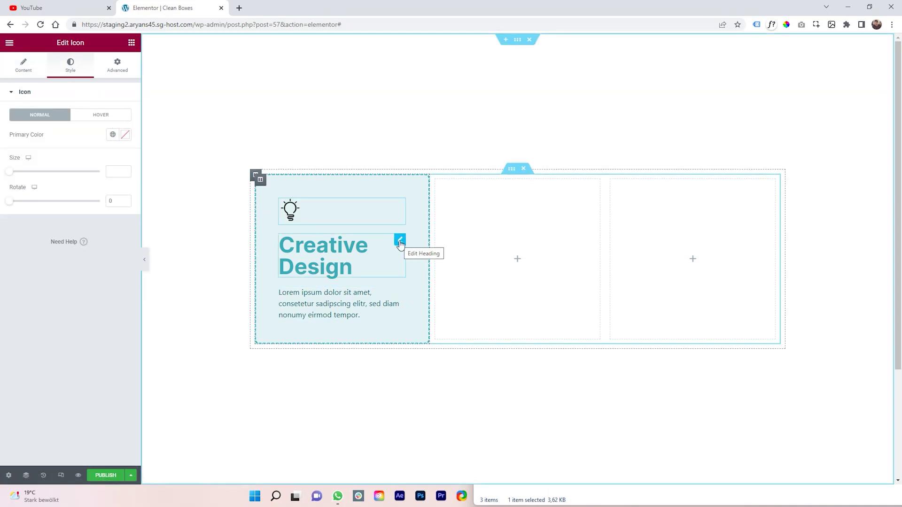
{"action": "left_click", "coordinate": [125, 135]}
{"action": "key", "text": "ctrl+v"}
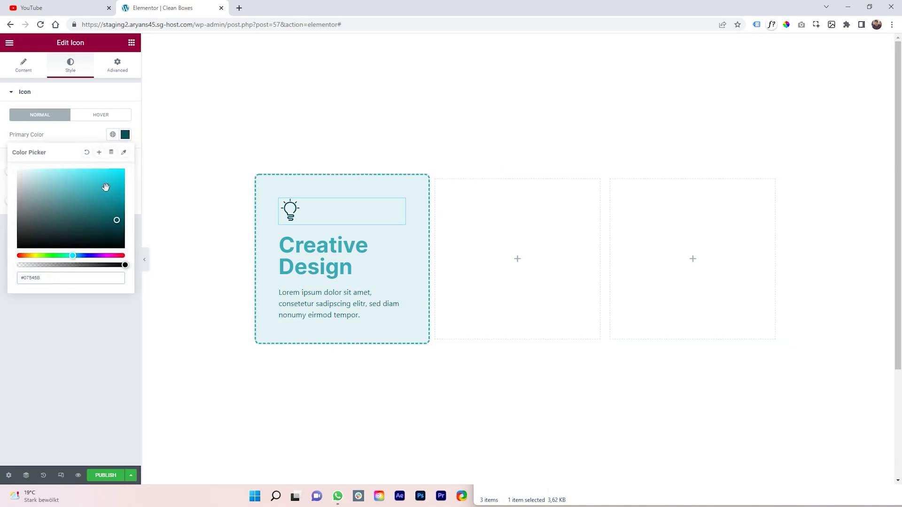
{"action": "left_click", "coordinate": [94, 138]}
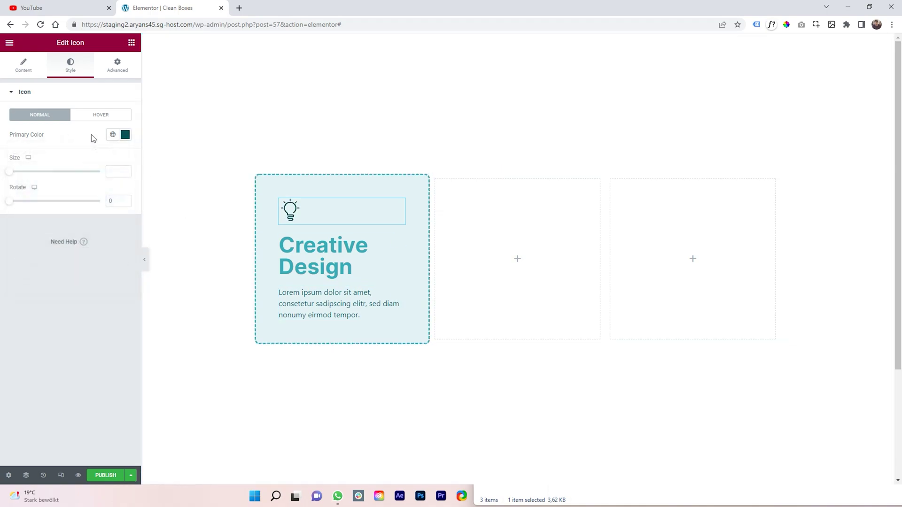
Enlarge the light bulb icon to a size of 60
{"action": "left_click_drag", "start_coordinate": [8, 175], "coordinate": [27, 177]}
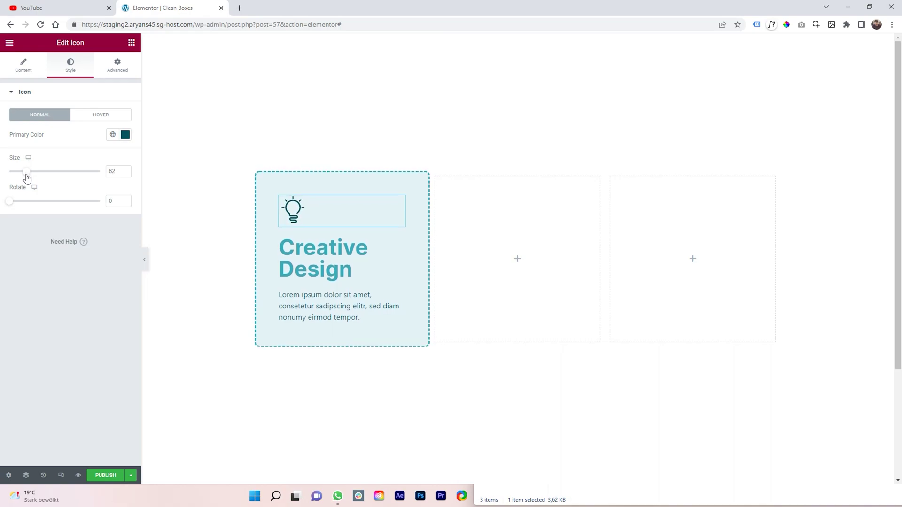
{"action": "left_click", "coordinate": [125, 173]}
{"action": "left_click", "coordinate": [125, 173]}
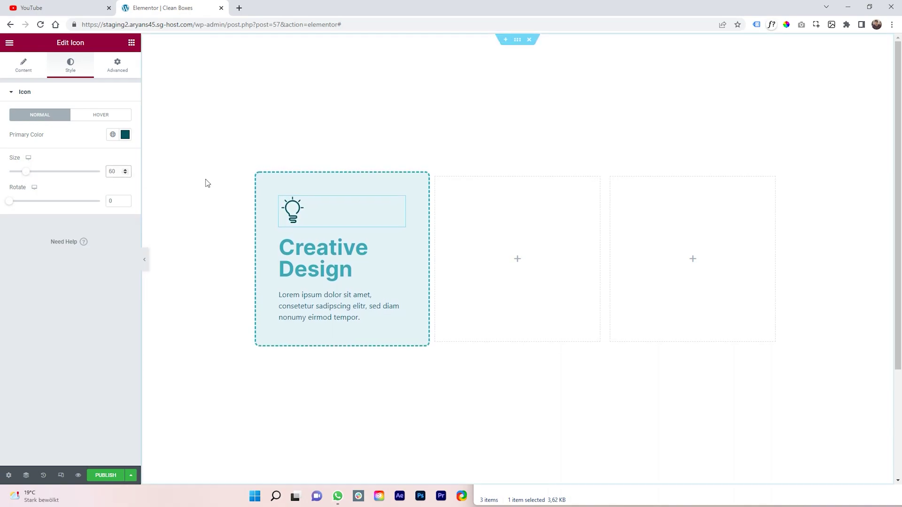
Set the first column's linked margin to 8% on all sides
{"action": "left_click", "coordinate": [261, 177]}
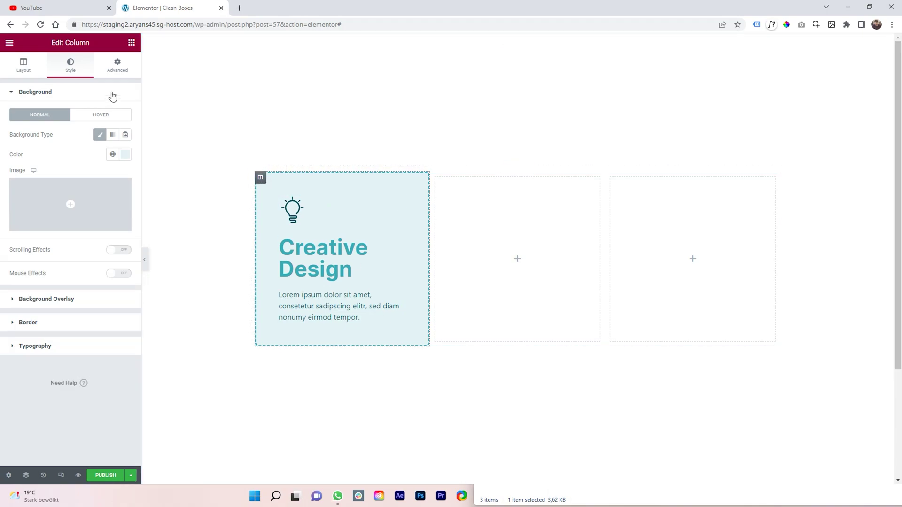
{"action": "left_click", "coordinate": [115, 68]}
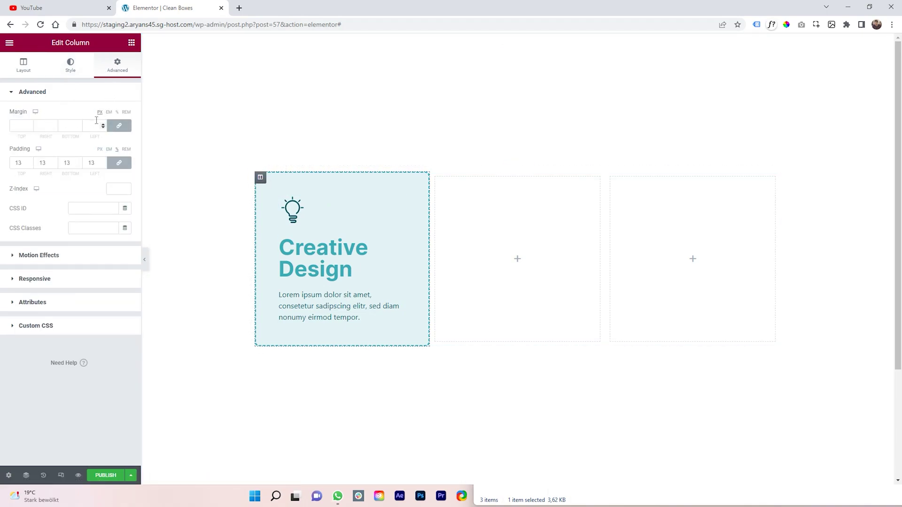
{"action": "left_click", "coordinate": [30, 124]}
{"action": "left_click", "coordinate": [29, 124]}
{"action": "left_click", "coordinate": [29, 125]}
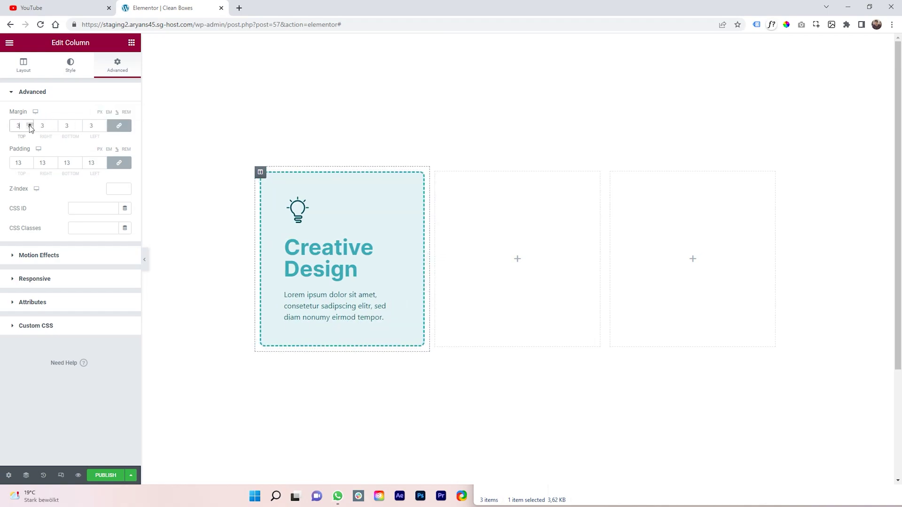
{"action": "left_click", "coordinate": [30, 124]}
{"action": "left_click", "coordinate": [29, 125]}
{"action": "left_click", "coordinate": [30, 124]}
{"action": "left_click", "coordinate": [29, 124]}
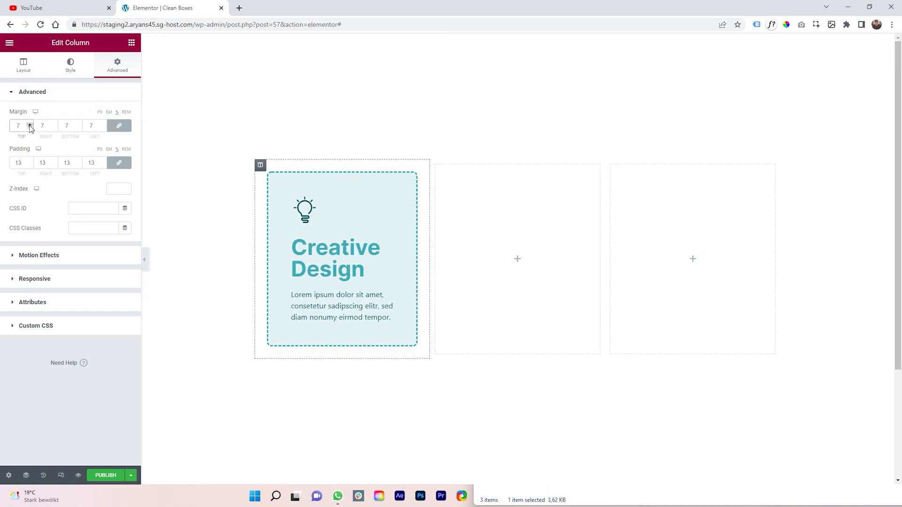
{"action": "left_click", "coordinate": [29, 124]}
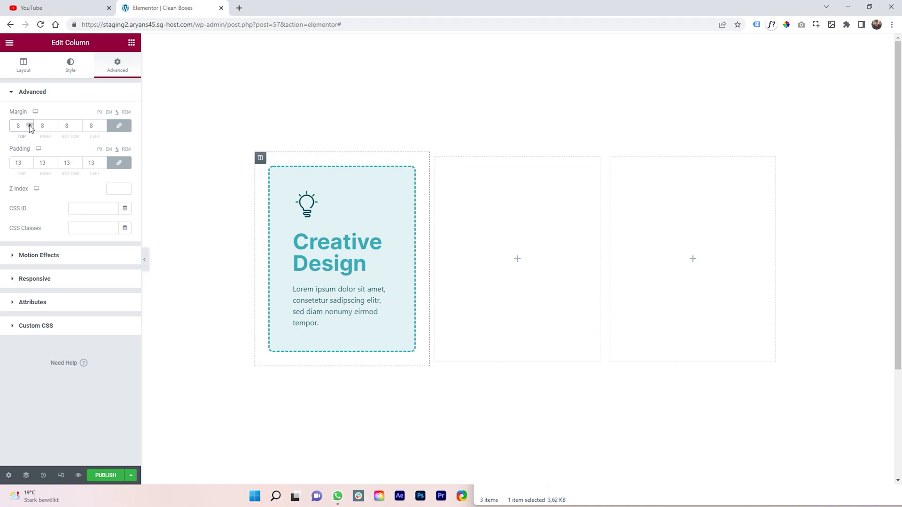
Reduce the first column's linked padding to 10% on all sides
{"action": "left_click", "coordinate": [29, 165]}
{"action": "left_click", "coordinate": [30, 164]}
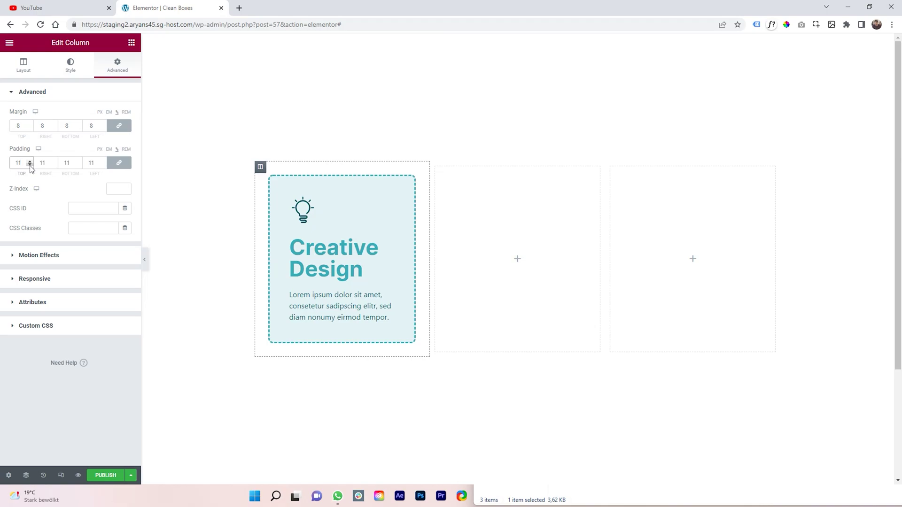
{"action": "left_click", "coordinate": [29, 164]}
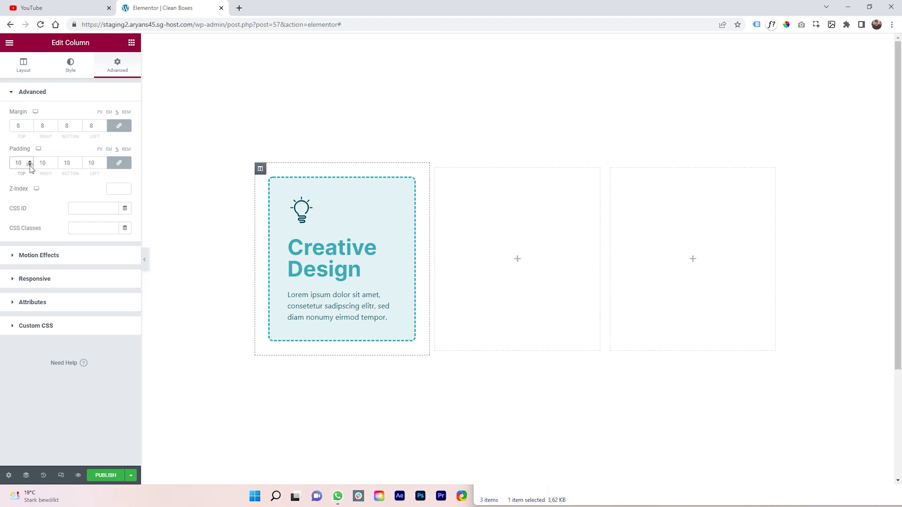
Reduce the first column's linked margin to 5% on all sides
{"action": "left_click", "coordinate": [30, 128]}
{"action": "left_click", "coordinate": [29, 128]}
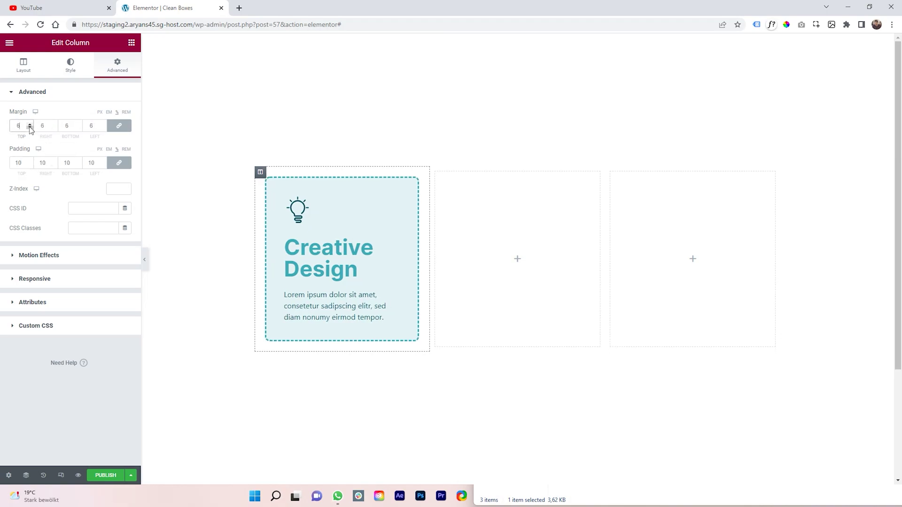
{"action": "left_click", "coordinate": [29, 127]}
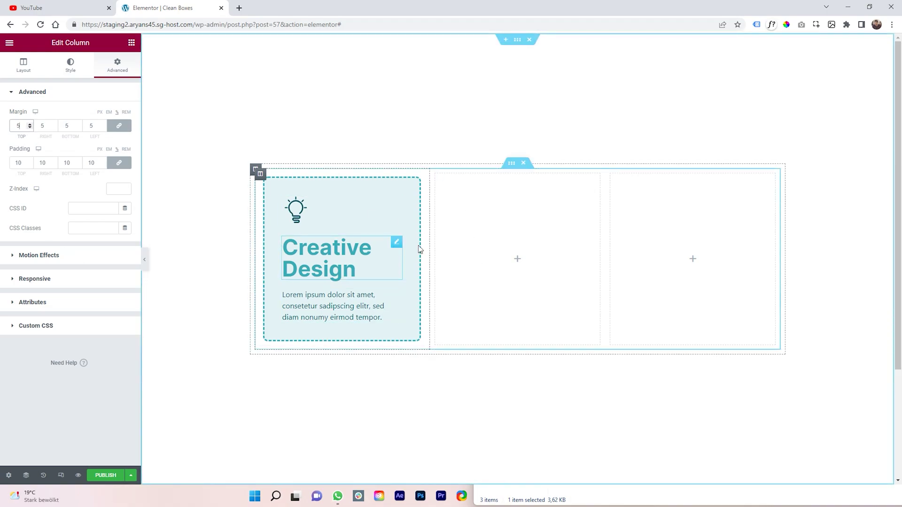
Minimize the icons folder window, check the card spacing in the Adobe XD mockup and return to Elementor
{"action": "left_click", "coordinate": [482, 496]}
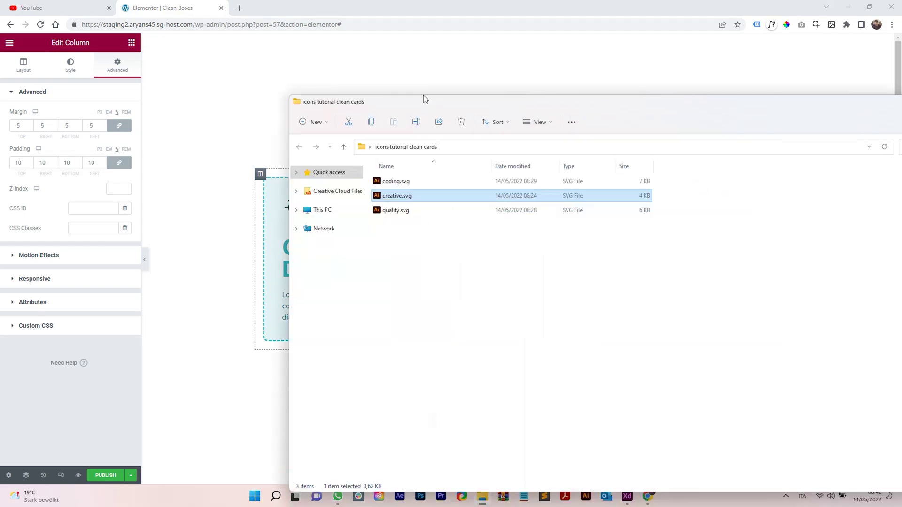
{"action": "left_click", "coordinate": [804, 90]}
{"action": "left_click", "coordinate": [853, 8]}
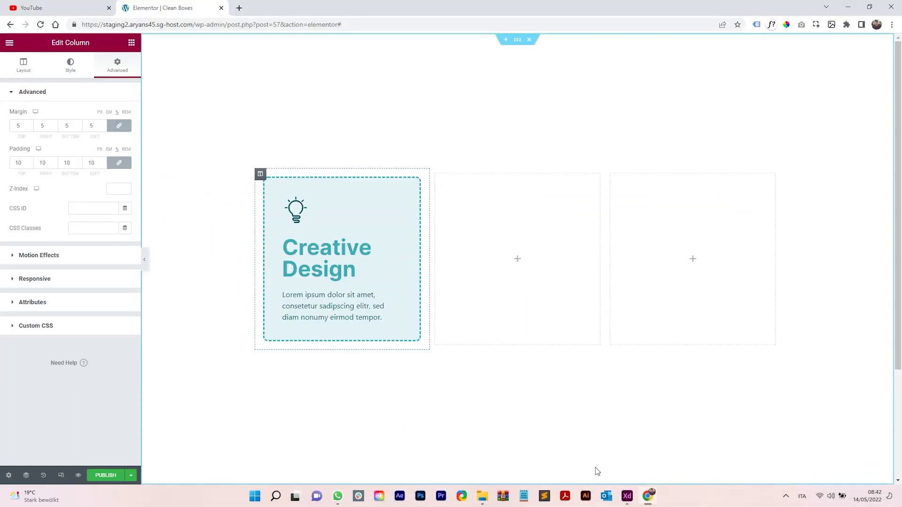
{"action": "left_click", "coordinate": [627, 496]}
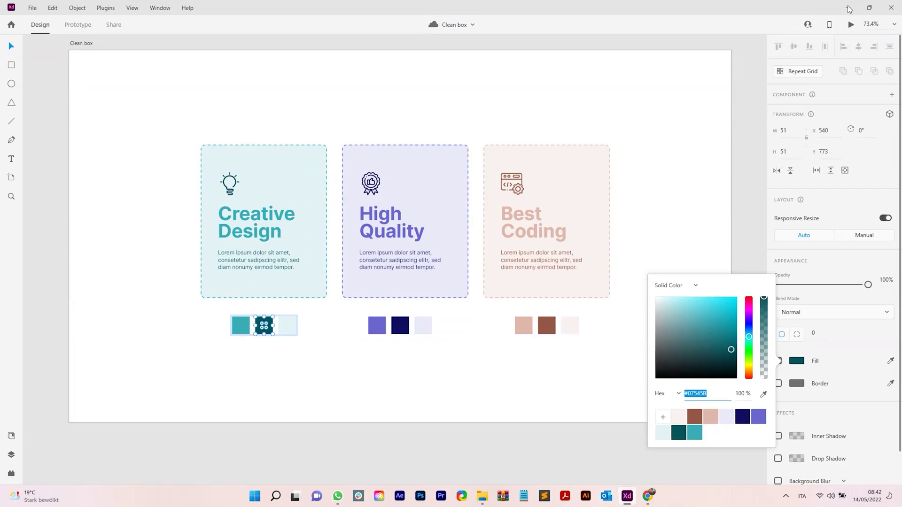
{"action": "left_click", "coordinate": [849, 8]}
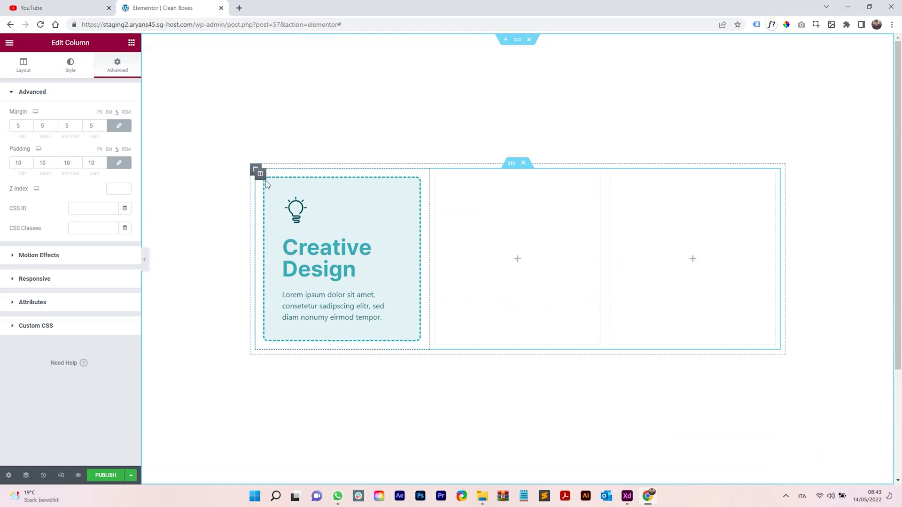
Unlink the first column's padding values and set the top and bottom padding to 15%
{"action": "left_click", "coordinate": [118, 168]}
{"action": "left_click", "coordinate": [30, 161]}
{"action": "left_click", "coordinate": [30, 161]}
{"action": "left_click", "coordinate": [30, 161]}
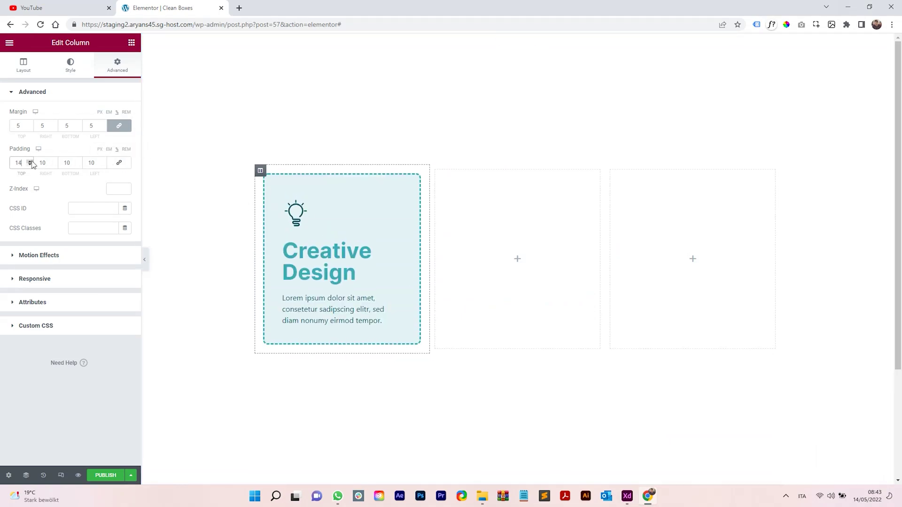
{"action": "left_click", "coordinate": [30, 161]}
{"action": "left_click", "coordinate": [30, 161]}
{"action": "left_click", "coordinate": [78, 161]}
{"action": "left_click", "coordinate": [78, 161]}
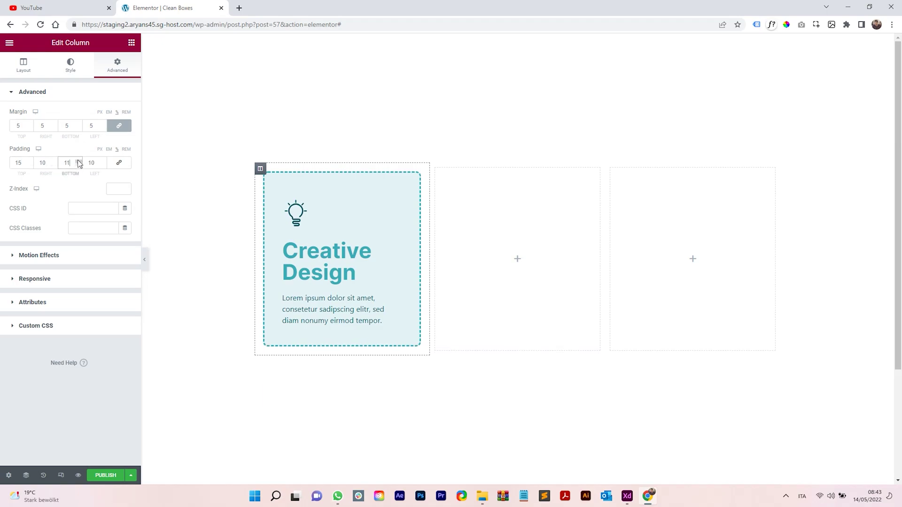
{"action": "left_click", "coordinate": [78, 161]}
{"action": "left_click", "coordinate": [78, 161]}
{"action": "left_click", "coordinate": [78, 161]}
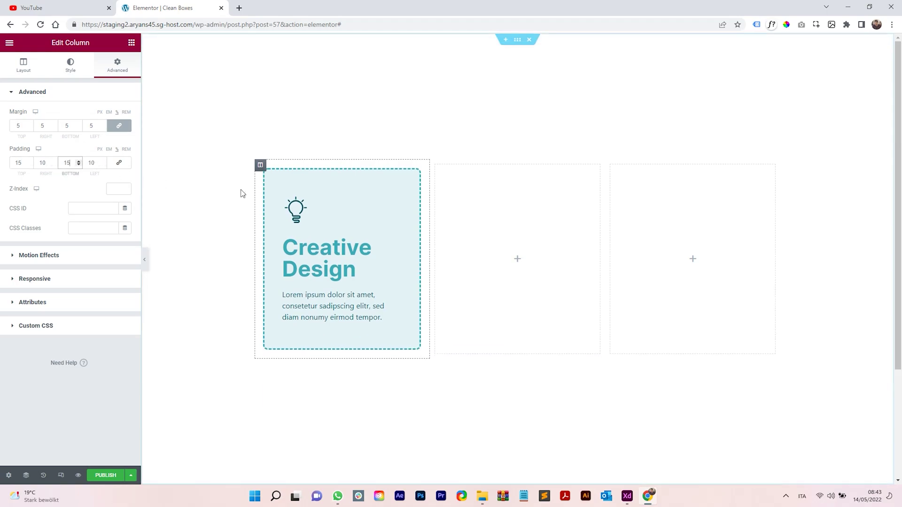
Set the first column's dashed border width to 2 on all sides
{"action": "left_click", "coordinate": [72, 73]}
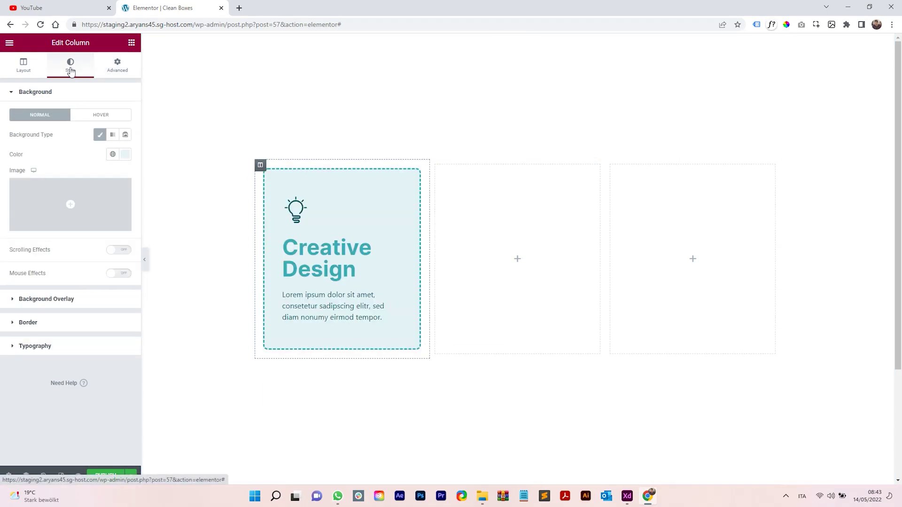
{"action": "left_click", "coordinate": [60, 322]}
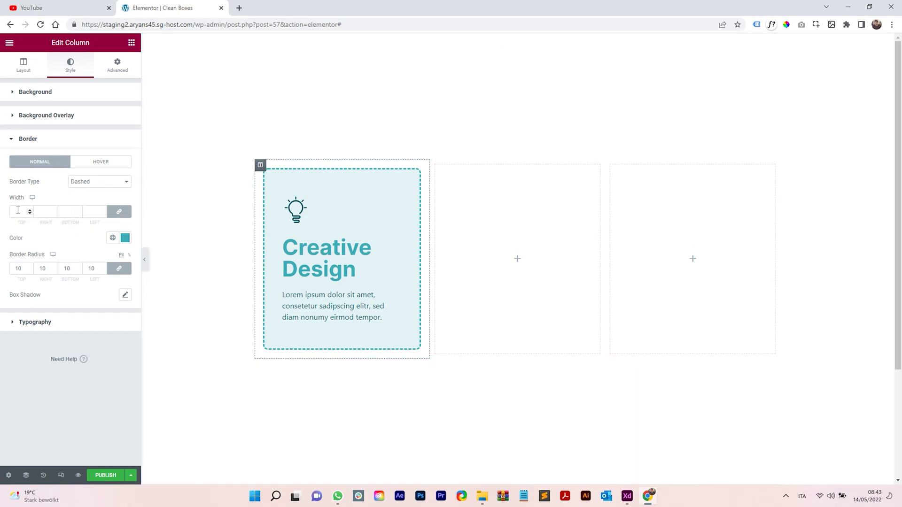
{"action": "type", "text": "1"}
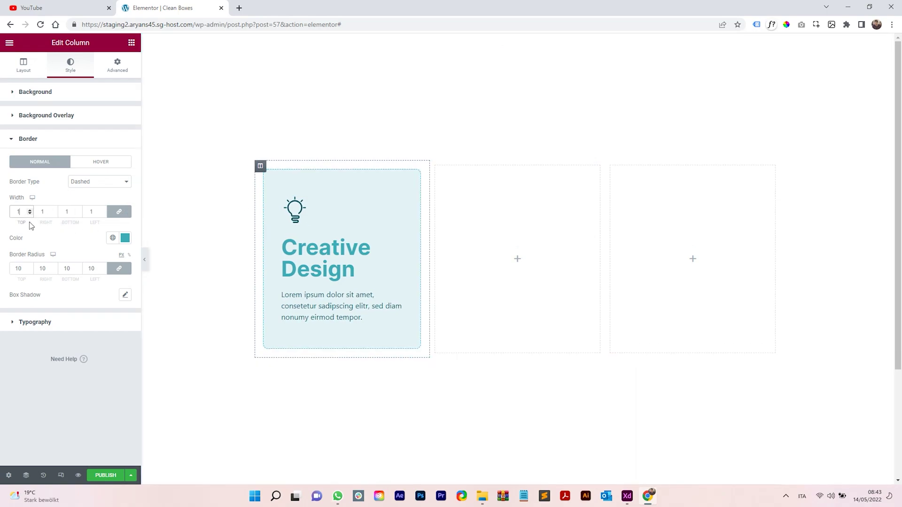
{"action": "left_click", "coordinate": [30, 211]}
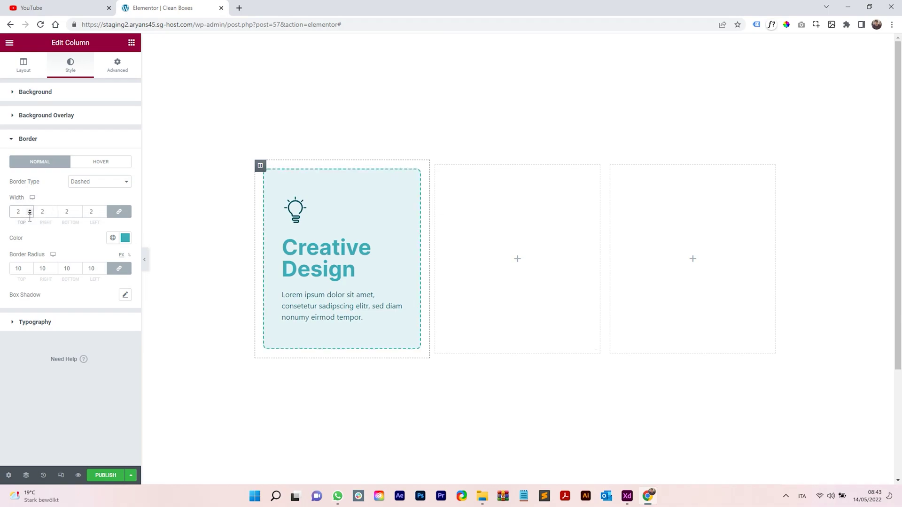
{"action": "left_click", "coordinate": [98, 204]}
Preview the box with the Elementor editing panel hidden, compare it with the Adobe XD mockup, and restore the panel
{"action": "left_click", "coordinate": [145, 260]}
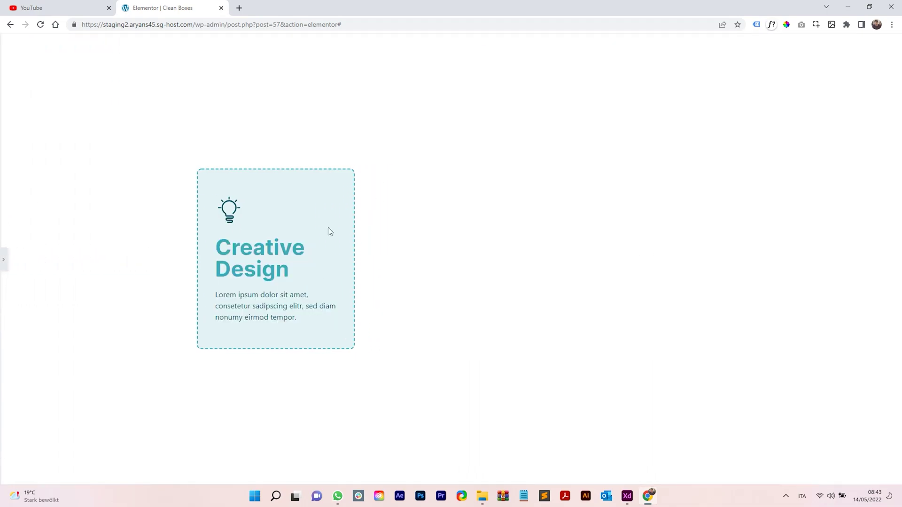
{"action": "left_click", "coordinate": [628, 497]}
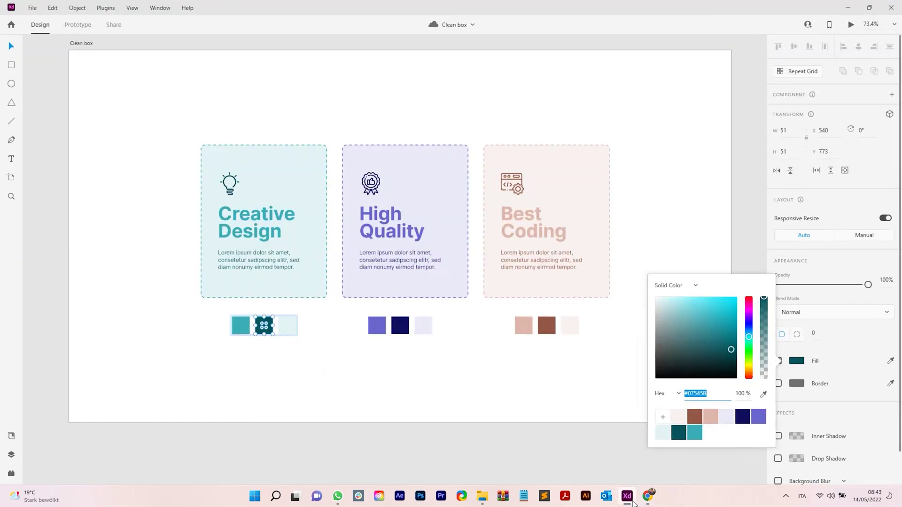
{"action": "left_click", "coordinate": [628, 496]}
{"action": "left_click", "coordinate": [632, 501]}
{"action": "left_click", "coordinate": [632, 502]}
{"action": "left_click", "coordinate": [632, 501]}
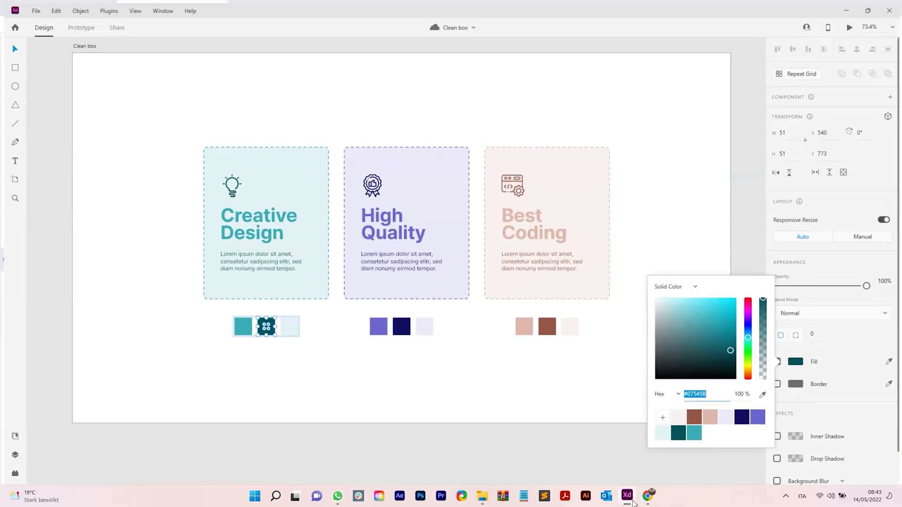
{"action": "left_click", "coordinate": [628, 497]}
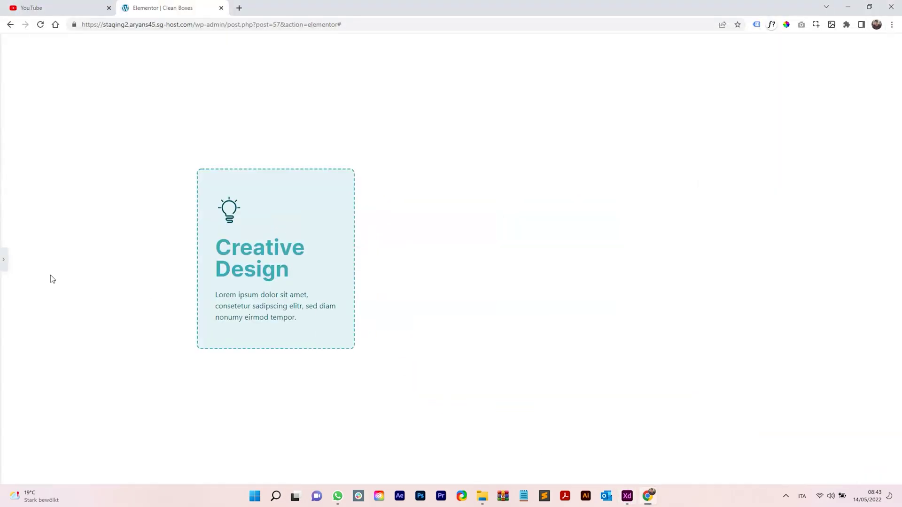
{"action": "left_click", "coordinate": [4, 259]}
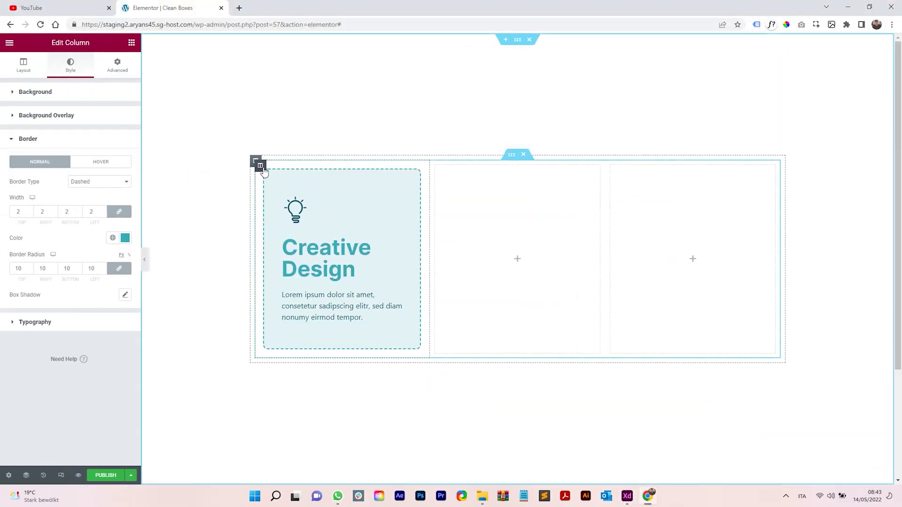
Turn on responsive mode and check the first box in the tablet layout, briefly hiding the editing panel
{"action": "right_click", "coordinate": [264, 173]}
{"action": "left_click", "coordinate": [276, 177]}
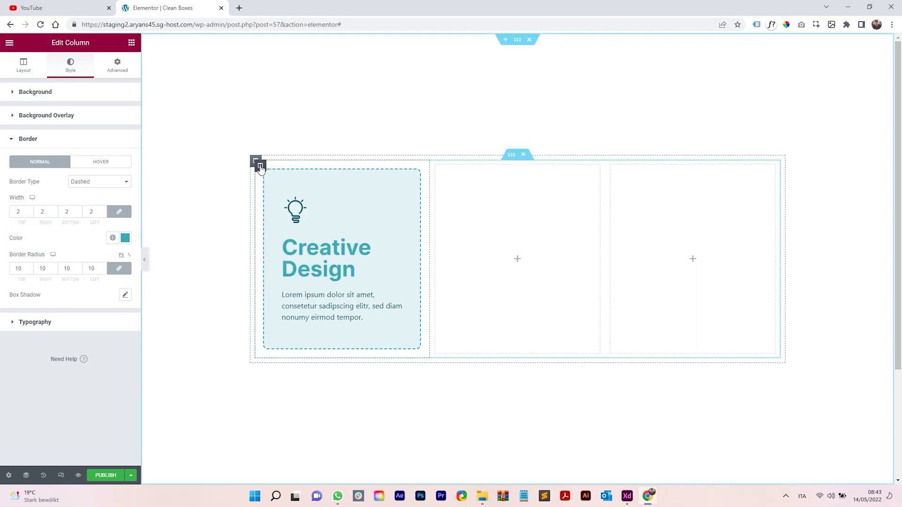
{"action": "left_click", "coordinate": [61, 476]}
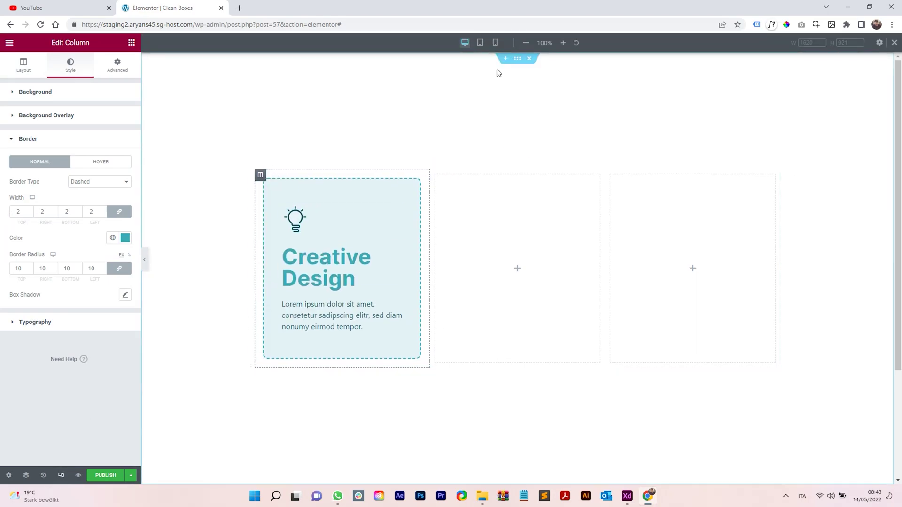
{"action": "left_click", "coordinate": [480, 42]}
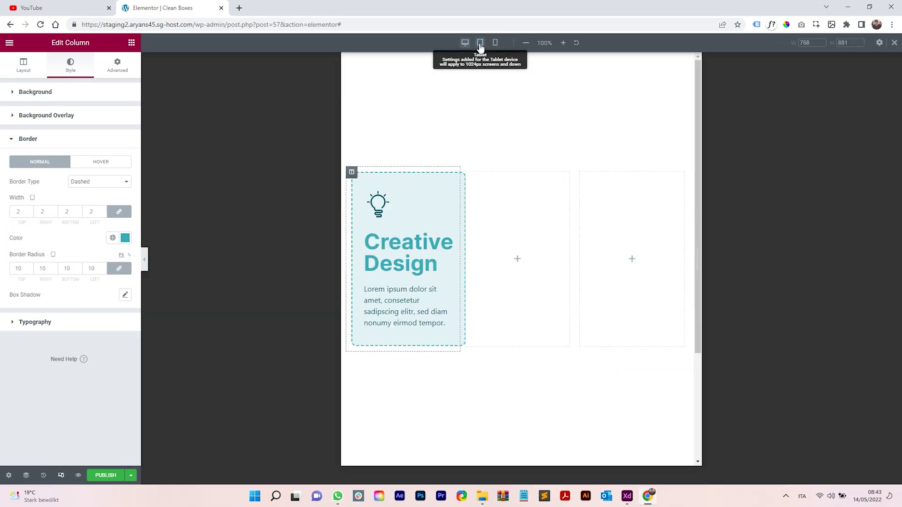
{"action": "left_click", "coordinate": [145, 261]}
{"action": "left_click", "coordinate": [3, 260]}
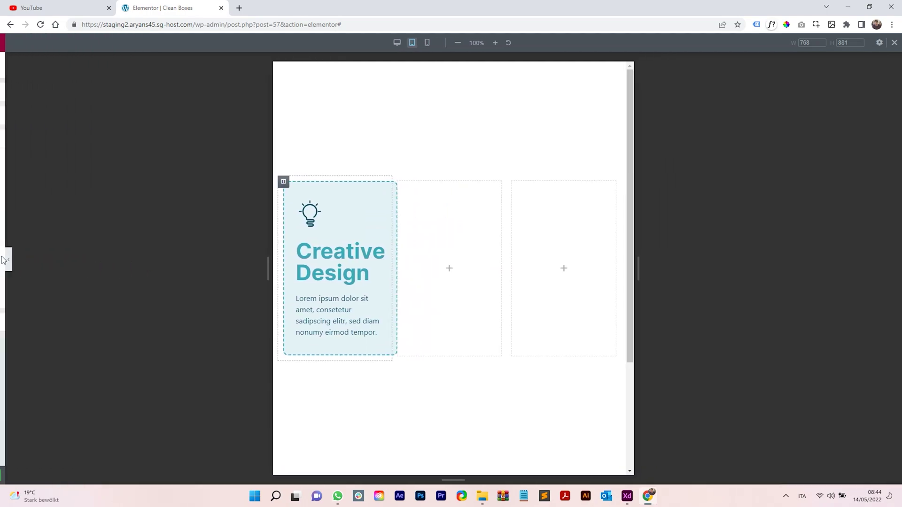
Reduce the "Creative Design" heading's font size to 30 px for the tablet layout
{"action": "left_click", "coordinate": [409, 256]}
{"action": "left_click", "coordinate": [125, 134]}
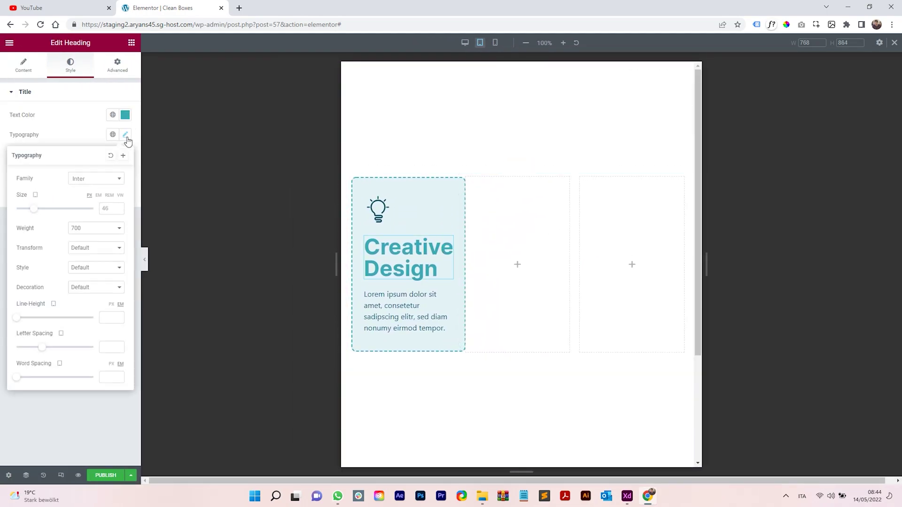
{"action": "left_click_drag", "start_coordinate": [34, 210], "coordinate": [29, 213]}
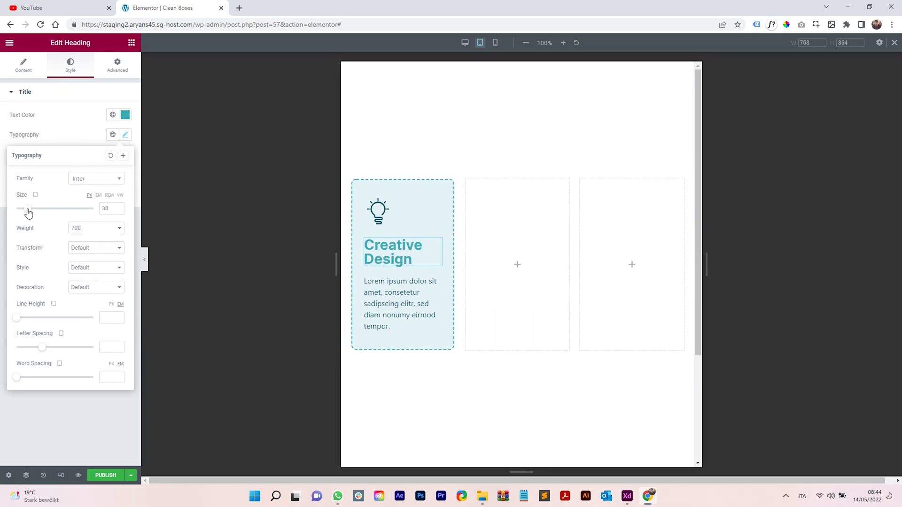
Set the font size of the paragraph under "Creative Design" to 14 px for the tablet layout
{"action": "left_click", "coordinate": [416, 281]}
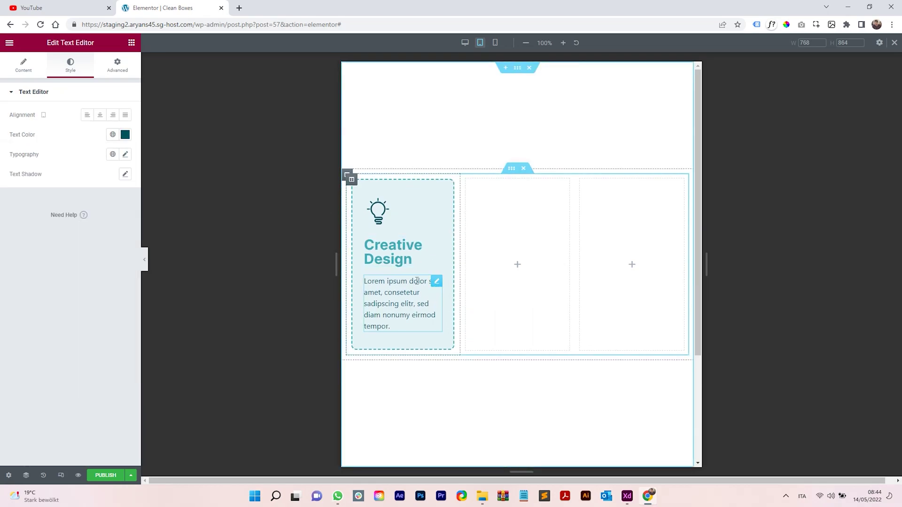
{"action": "left_click", "coordinate": [125, 155]}
{"action": "left_click", "coordinate": [105, 226]}
{"action": "type", "text": "15"}
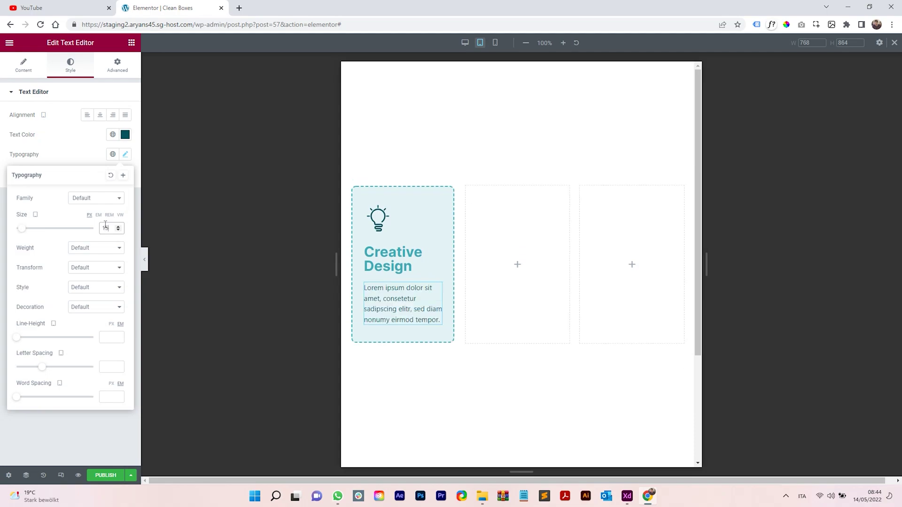
{"action": "key", "text": "BackSpace"}
{"action": "type", "text": "4"}
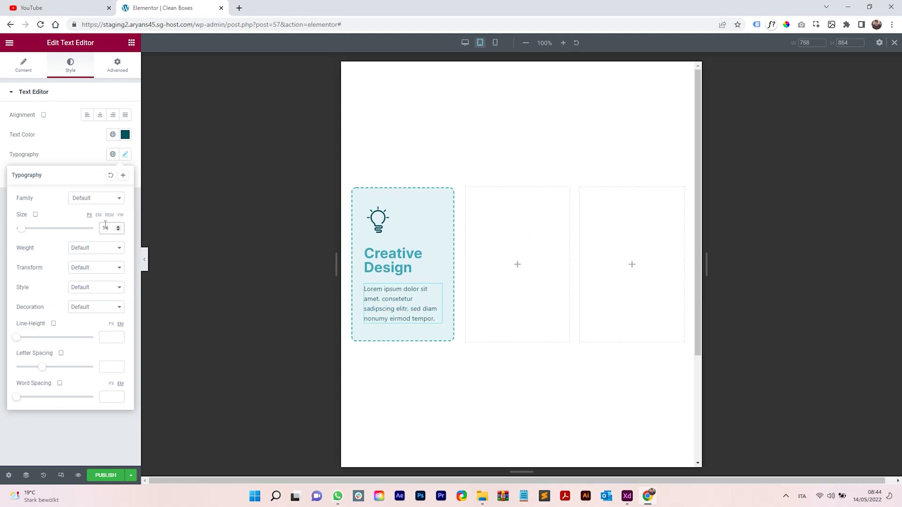
Check the first box in the mobile layout and return to the desktop layout
{"action": "left_click_drag", "start_coordinate": [380, 254], "coordinate": [467, 287]}
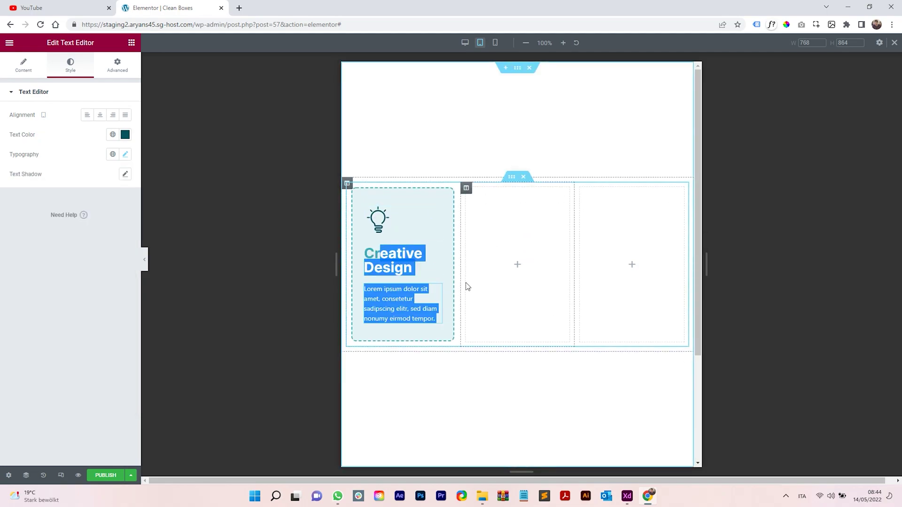
{"action": "left_click", "coordinate": [437, 291]}
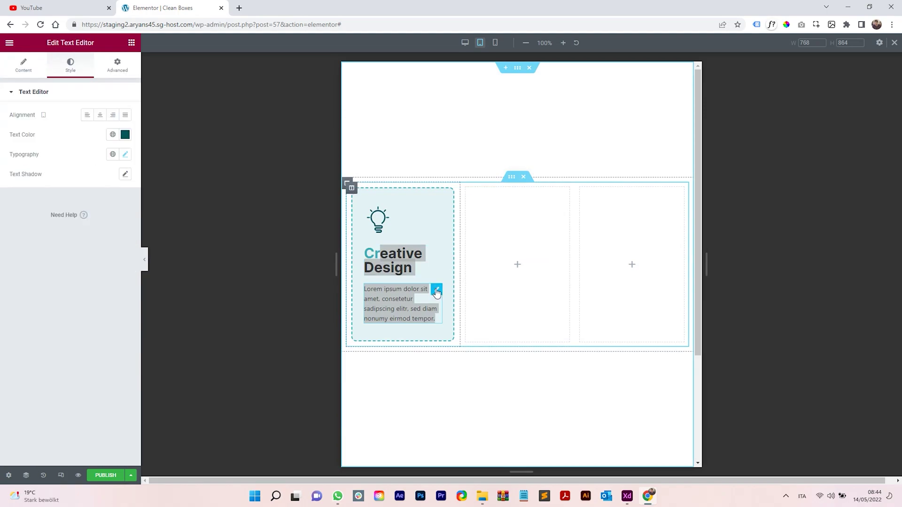
{"action": "left_click", "coordinate": [495, 43]}
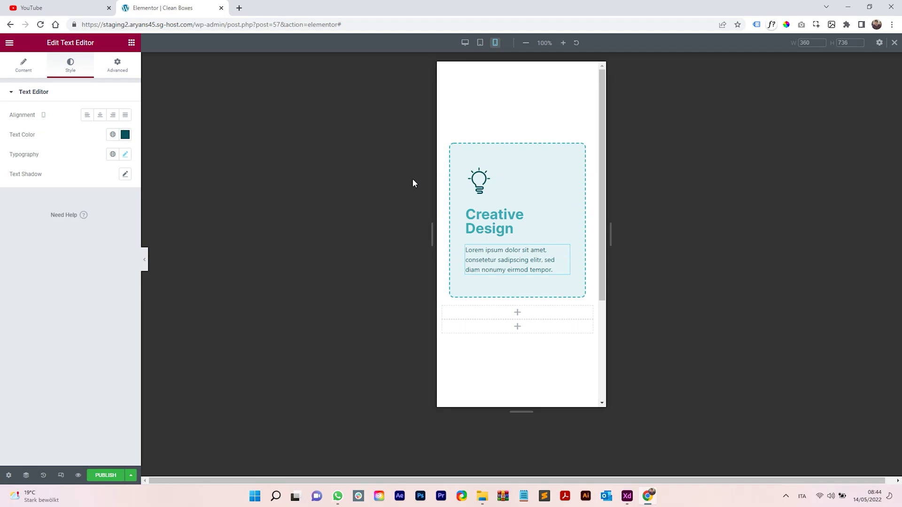
{"action": "left_click", "coordinate": [465, 42]}
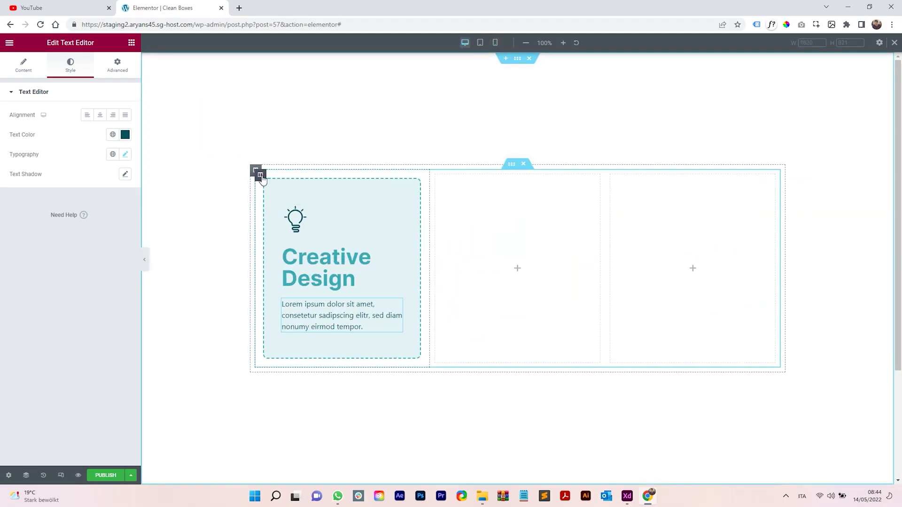
Duplicate the "Creative Design" column twice to make three identical boxes
{"action": "right_click", "coordinate": [262, 178]}
{"action": "left_click", "coordinate": [292, 197]}
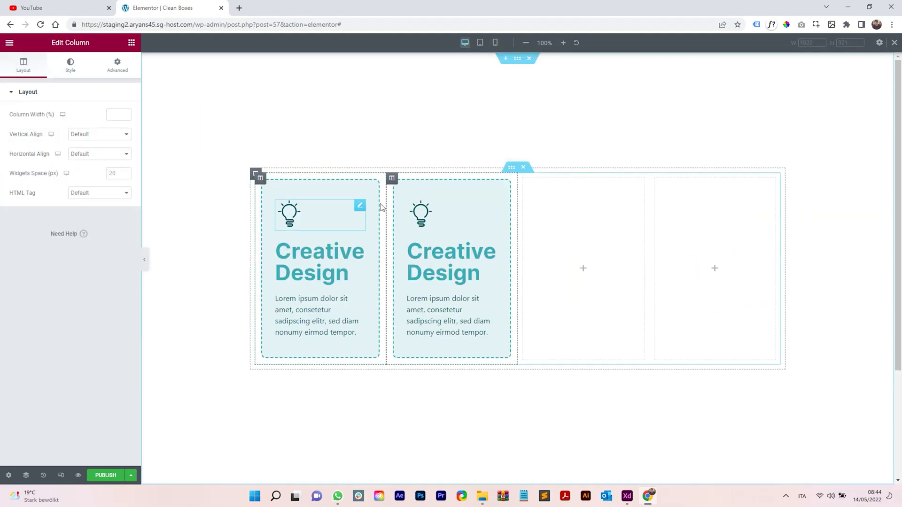
{"action": "right_click", "coordinate": [391, 182]}
{"action": "left_click", "coordinate": [425, 199]}
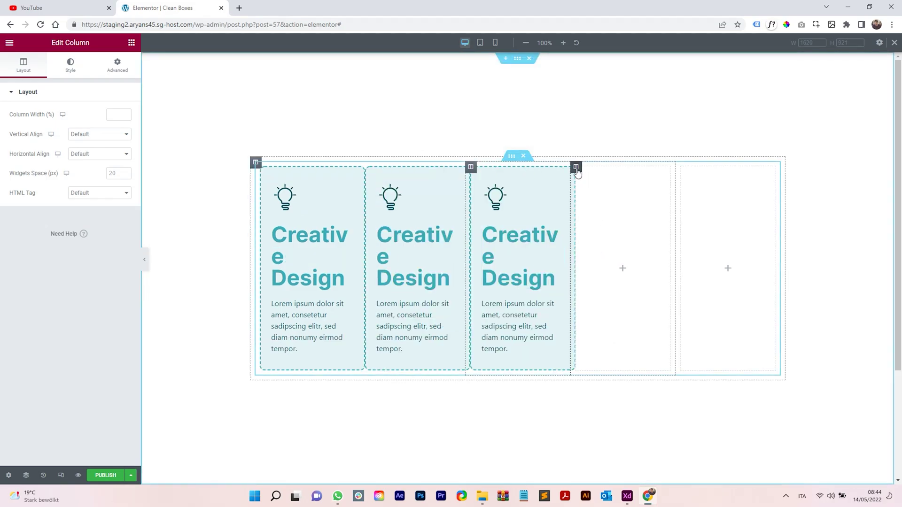
Delete the two empty columns beside the three boxes
{"action": "right_click", "coordinate": [578, 173]}
{"action": "left_click", "coordinate": [606, 308]}
{"action": "right_click", "coordinate": [657, 184]}
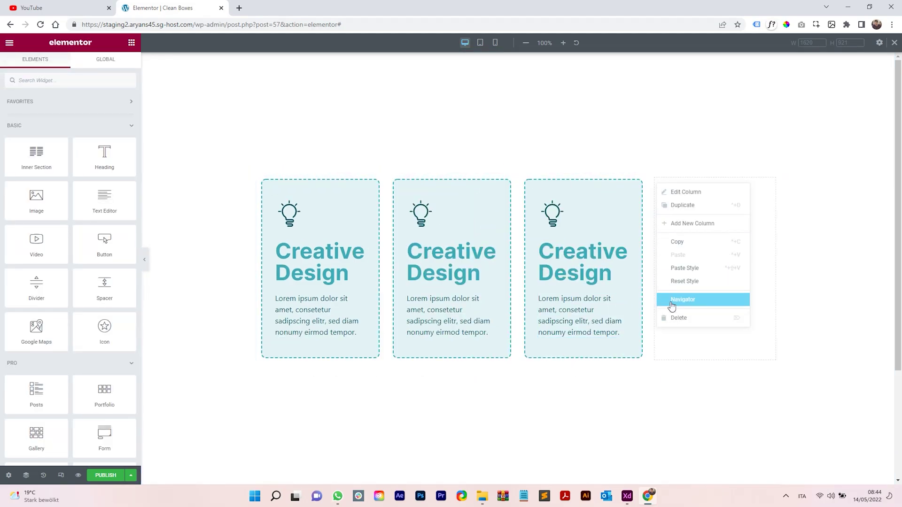
{"action": "left_click", "coordinate": [677, 317]}
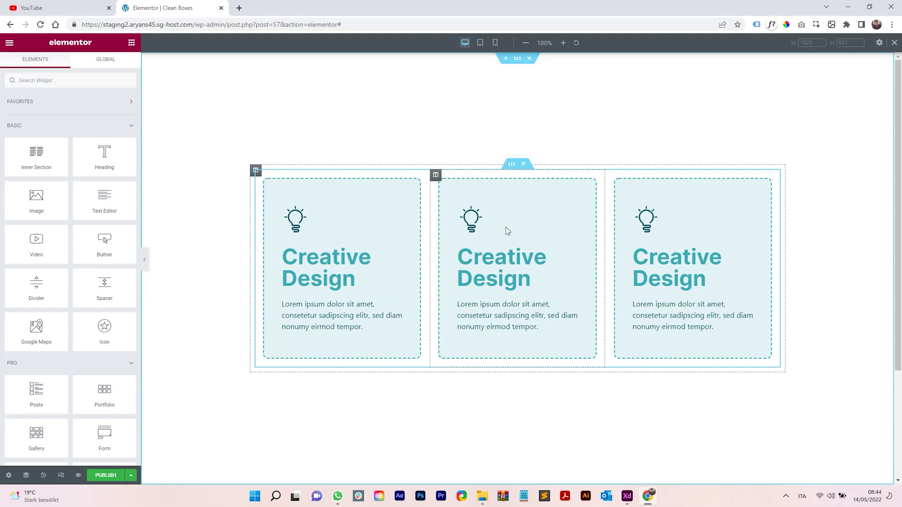
Set the inner section's boxed content width to 961 and preview the three boxes with the editing panel hidden
{"action": "left_click", "coordinate": [512, 164]}
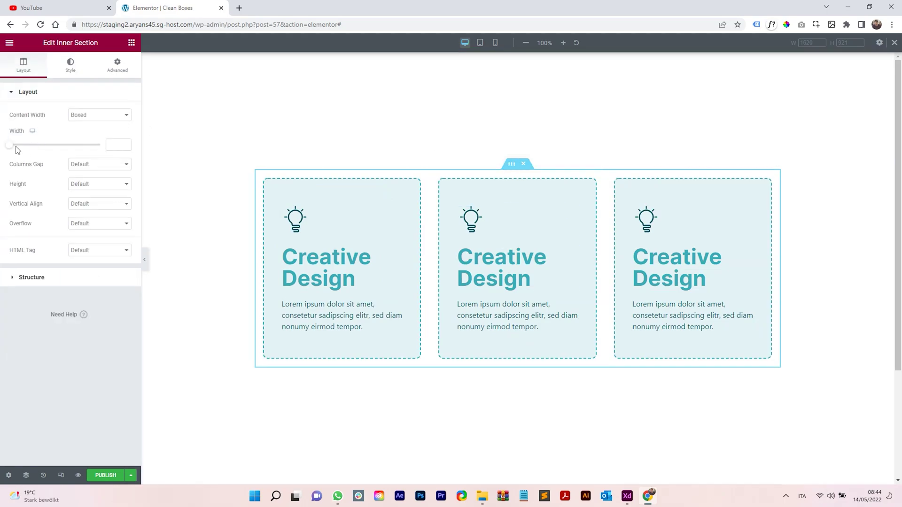
{"action": "left_click_drag", "start_coordinate": [10, 147], "coordinate": [48, 145]}
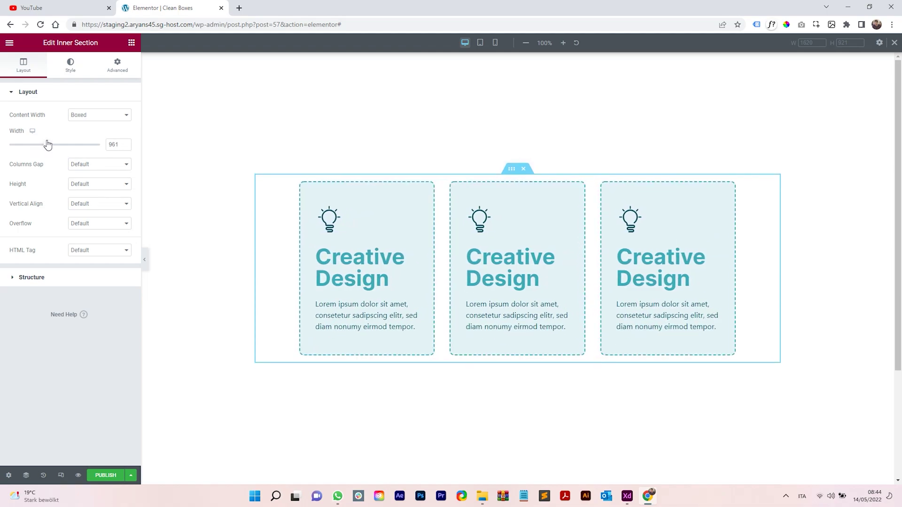
{"action": "left_click", "coordinate": [144, 259]}
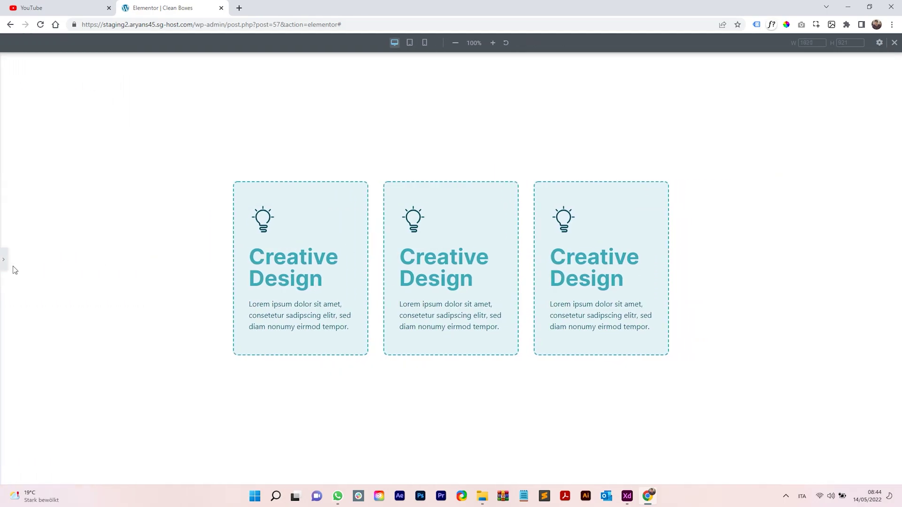
{"action": "left_click", "coordinate": [3, 260]}
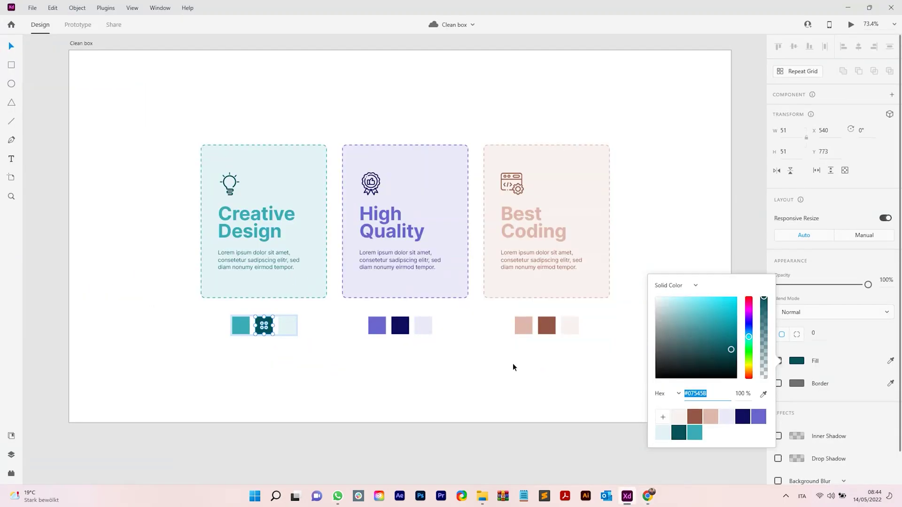
Copy the "High Quality" title from the Adobe XD mockup and replace the middle box's heading in Elementor with it
{"action": "left_click", "coordinate": [399, 226]}
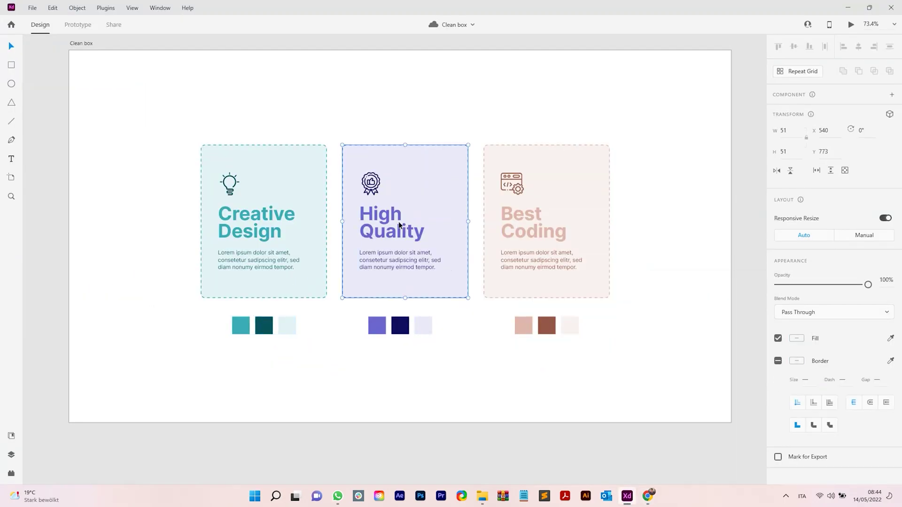
{"action": "double_click", "coordinate": [399, 226]}
{"action": "double_click", "coordinate": [400, 224]}
{"action": "key", "text": "ctrl+c"}
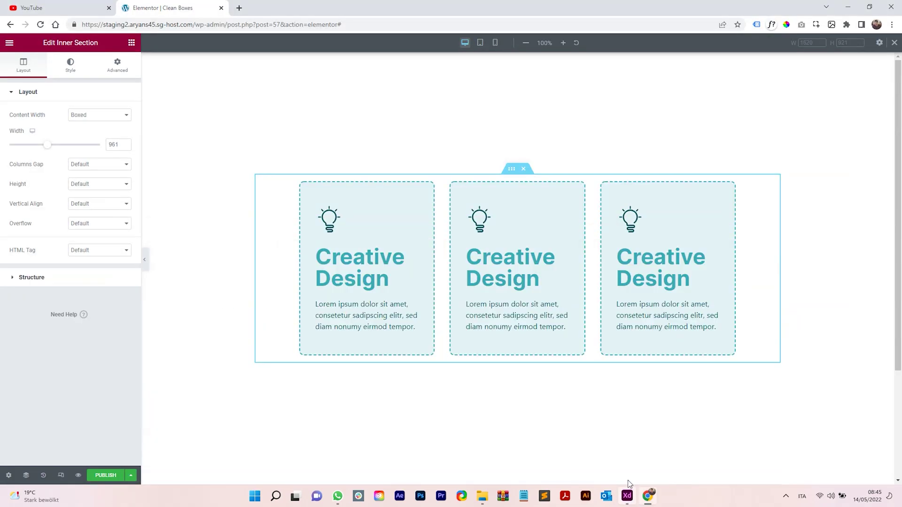
{"action": "left_click", "coordinate": [517, 268]}
{"action": "left_click_drag", "start_coordinate": [28, 135], "coordinate": [1, 130]}
{"action": "key", "text": "ctrl+v"}
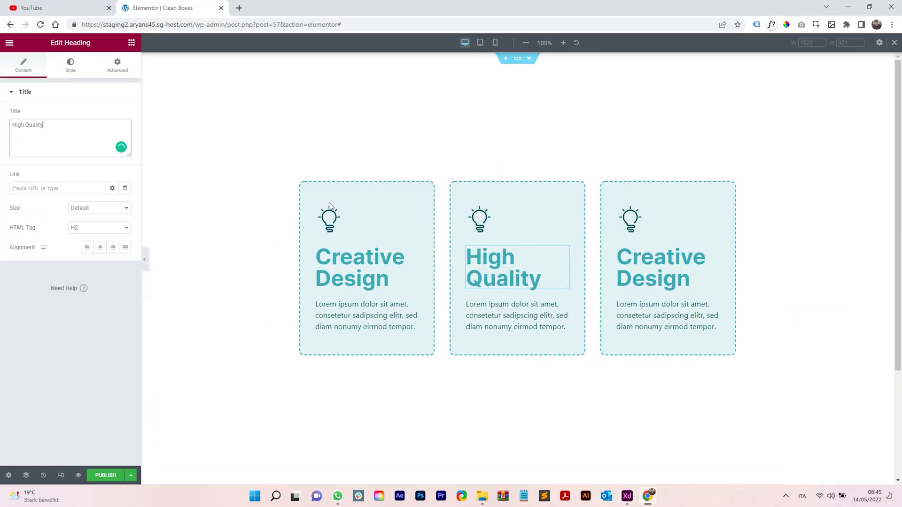
Copy the "Best Coding" title from the Adobe XD mockup and replace the third box's heading in Elementor with it
{"action": "left_click", "coordinate": [630, 502]}
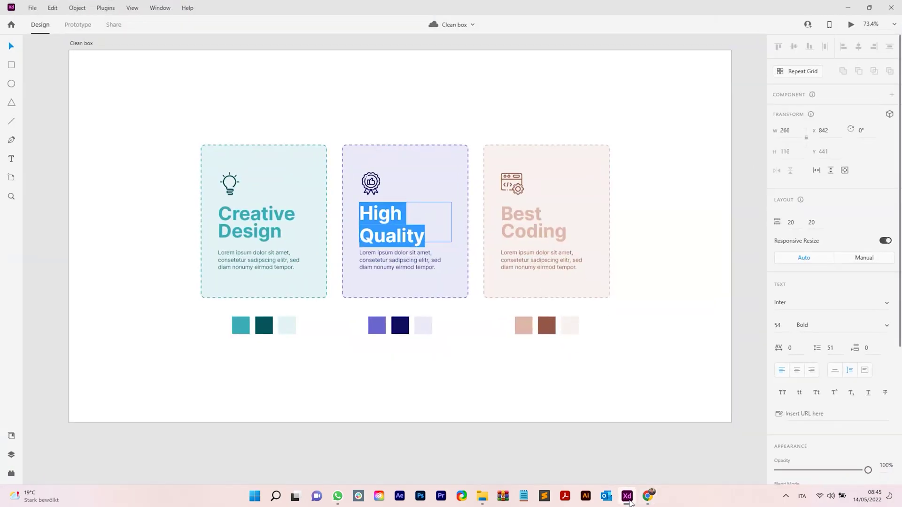
{"action": "left_click", "coordinate": [629, 502]}
{"action": "left_click", "coordinate": [629, 501]}
{"action": "double_click", "coordinate": [533, 218]}
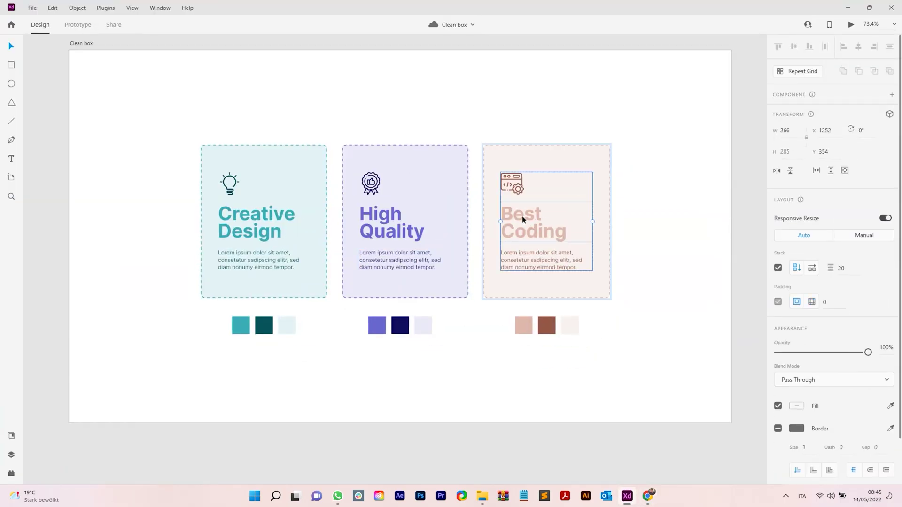
{"action": "double_click", "coordinate": [523, 216]}
{"action": "key", "text": "ctrl+c"}
{"action": "key", "text": "alt+Tab"}
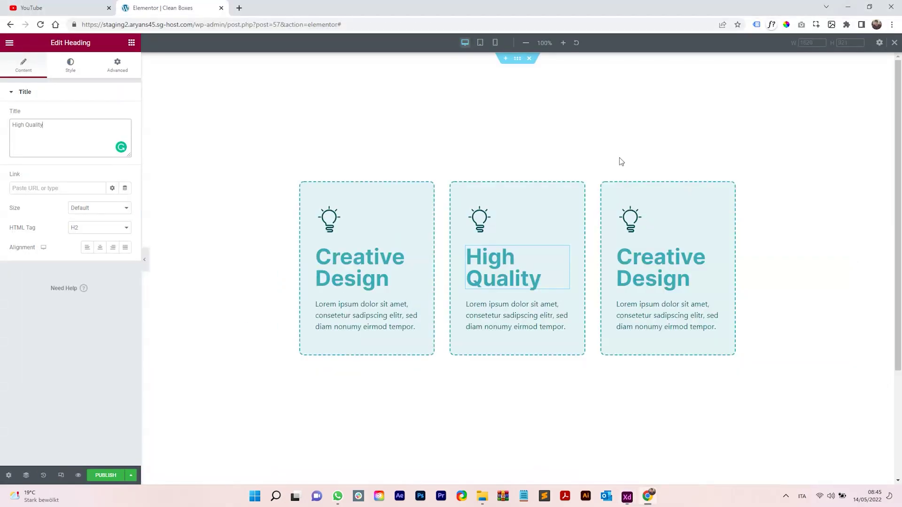
{"action": "left_click", "coordinate": [655, 266]}
{"action": "left_click_drag", "start_coordinate": [70, 126], "coordinate": [9, 126]}
{"action": "key", "text": "ctrl+v"}
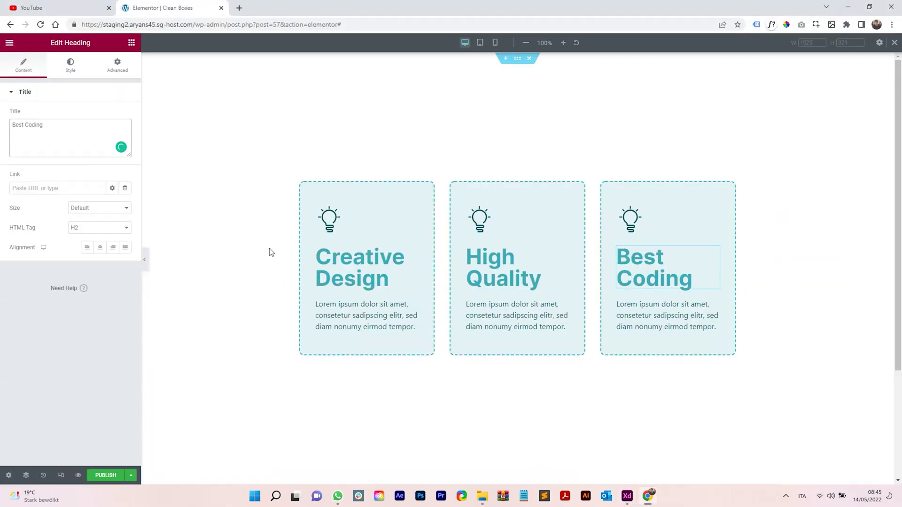
Copy the hex value #6A67CE of the medium purple swatch in the Adobe XD mockup and return to Elementor
{"action": "left_click", "coordinate": [626, 502]}
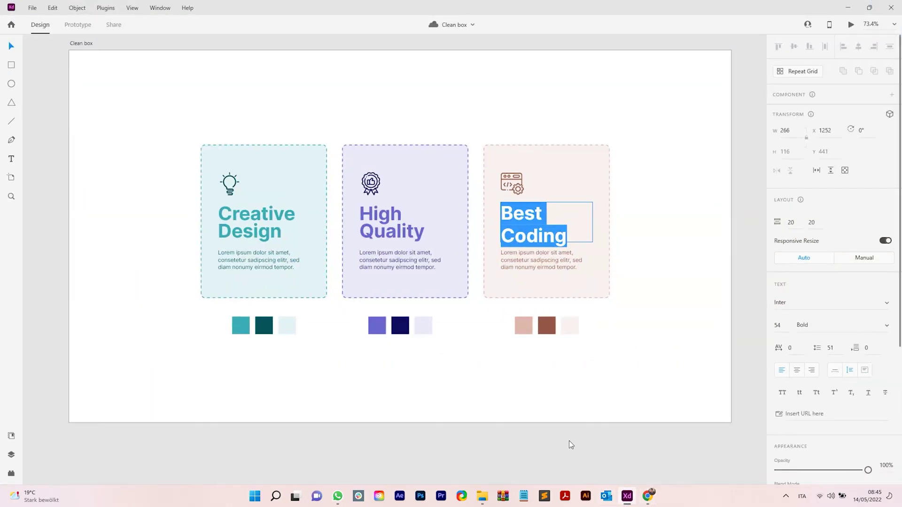
{"action": "key", "text": "Escape"}
{"action": "double_click", "coordinate": [379, 329]}
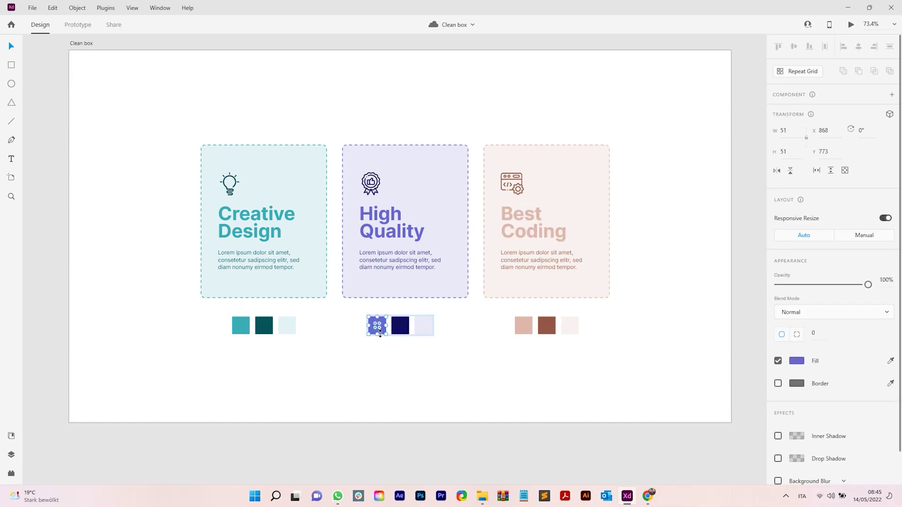
{"action": "left_click", "coordinate": [799, 361]}
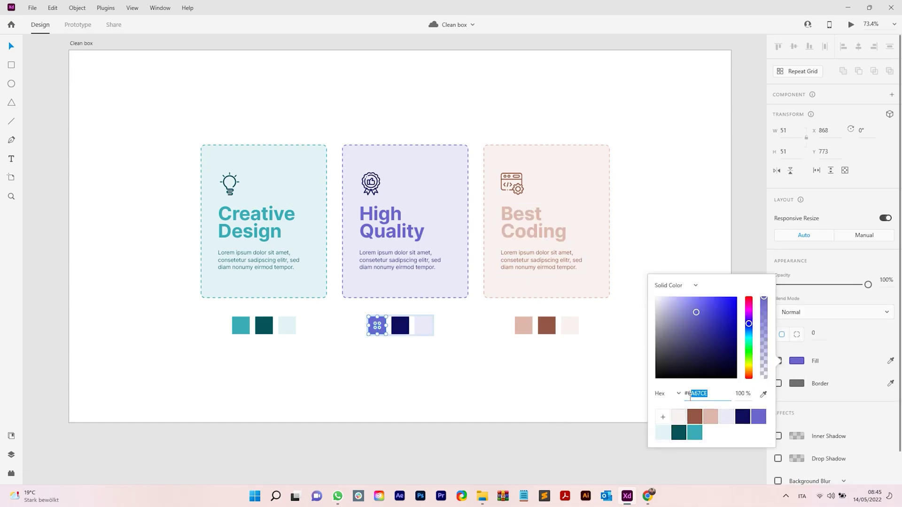
{"action": "left_click", "coordinate": [552, 404]}
{"action": "key", "text": "alt+Tab"}
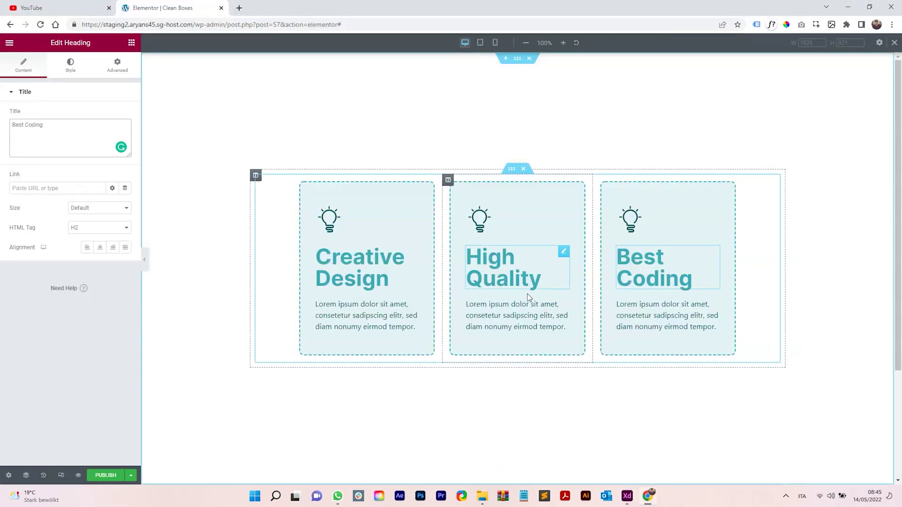
Open the style settings of the "High Quality" column
{"action": "left_click", "coordinate": [448, 180]}
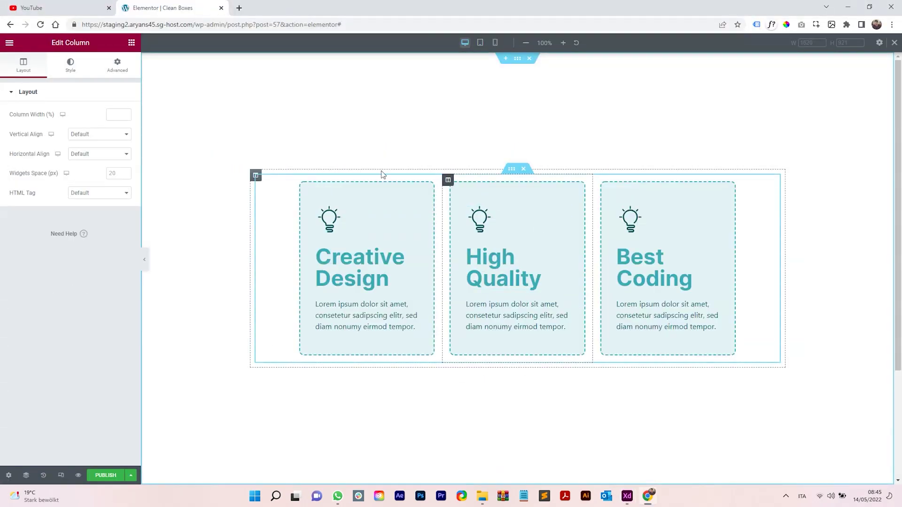
{"action": "left_click", "coordinate": [70, 65]}
{"action": "left_click", "coordinate": [47, 322]}
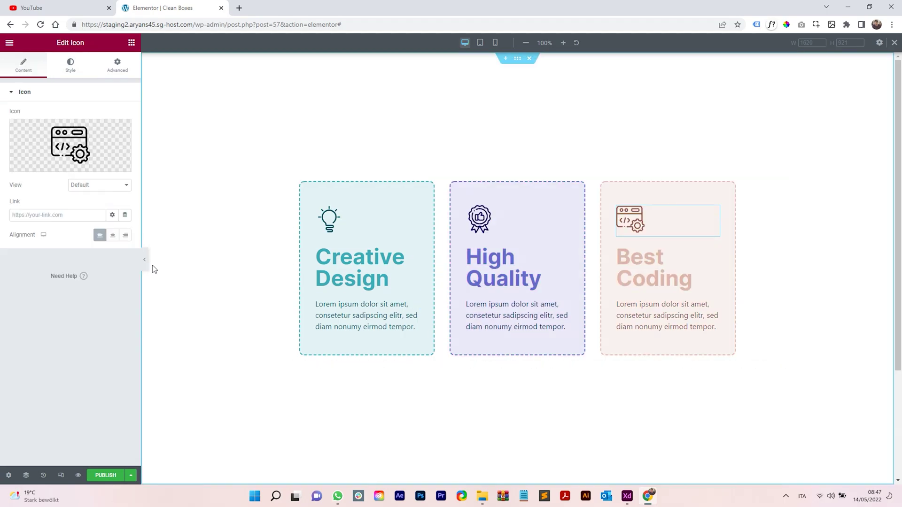
Hide the Elementor editing panel to preview the three recoloured boxes
{"action": "left_click", "coordinate": [145, 259]}
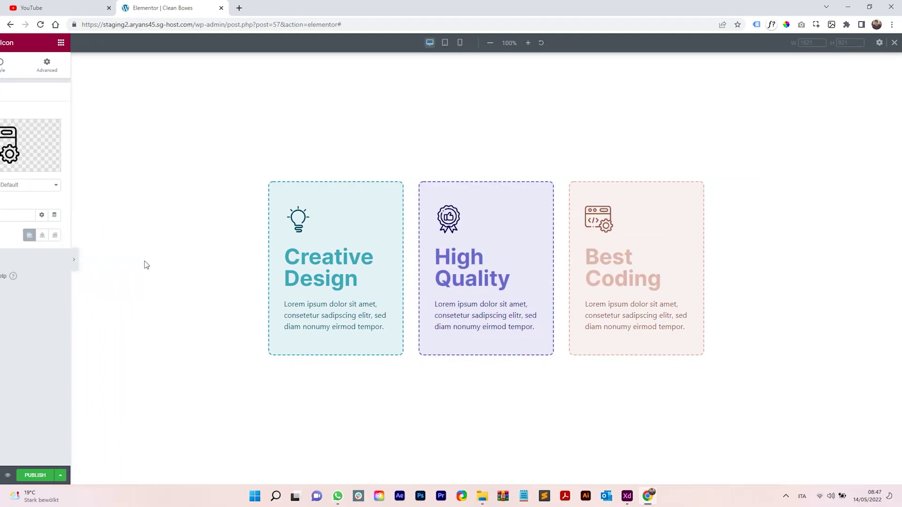
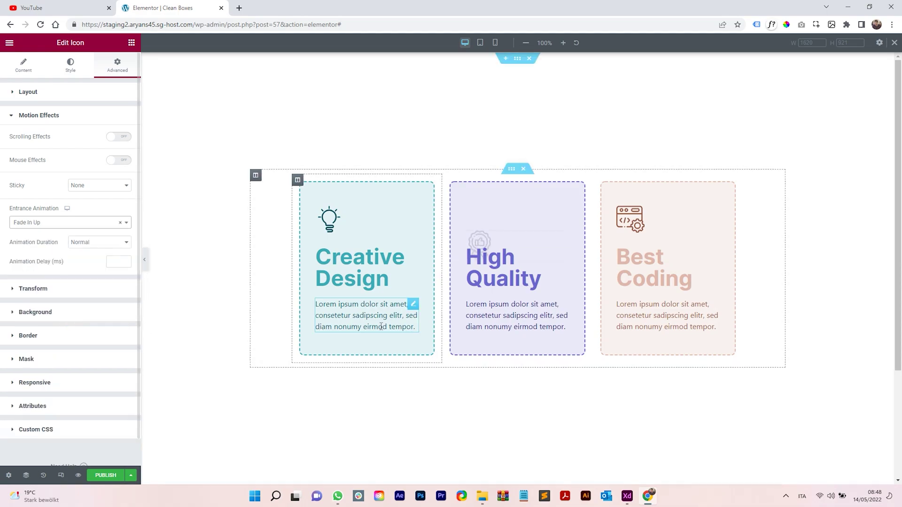
Give the "High Quality" heading a Fade In Up entrance animation
{"action": "left_click", "coordinate": [535, 249]}
{"action": "left_click", "coordinate": [118, 67]}
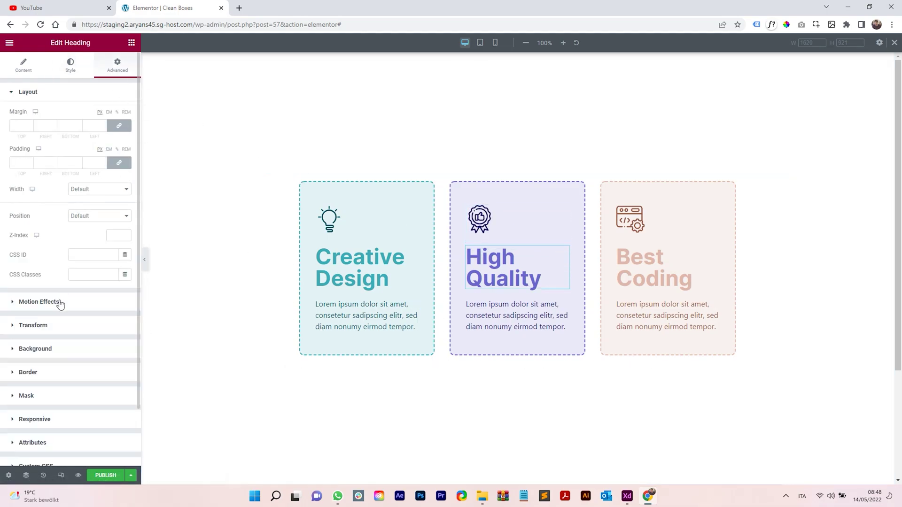
{"action": "left_click", "coordinate": [60, 304]}
{"action": "left_click", "coordinate": [64, 223]}
{"action": "left_click", "coordinate": [60, 308]}
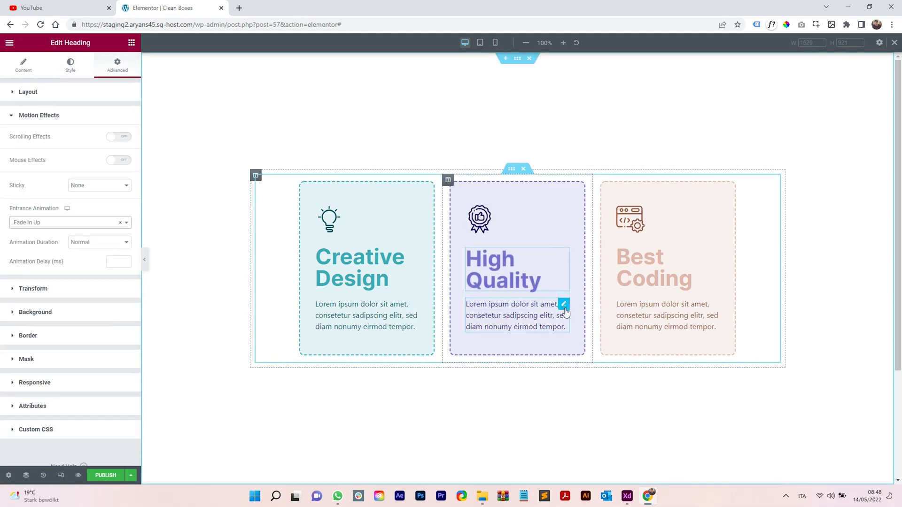
Apply the Fade In Up entrance animation to the paragraph text in the "High Quality" box
{"action": "left_click", "coordinate": [564, 303]}
{"action": "left_click", "coordinate": [118, 66]}
{"action": "left_click", "coordinate": [60, 302]}
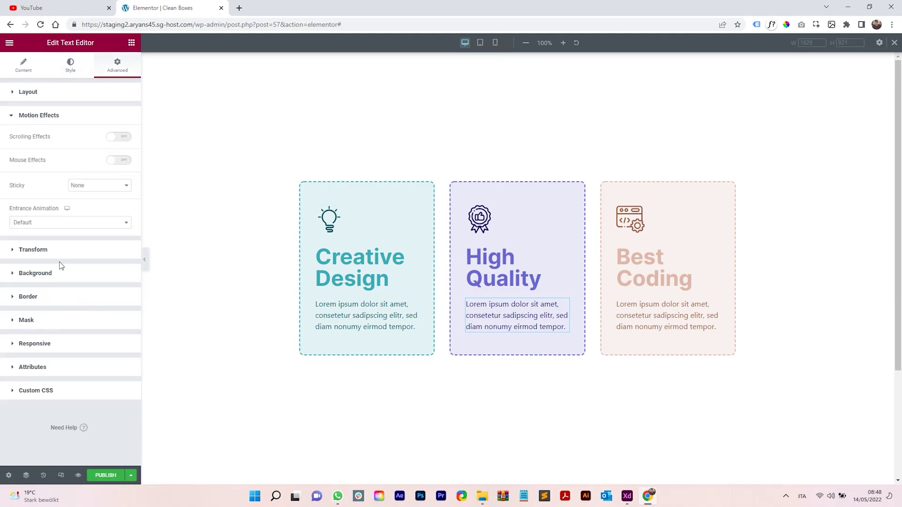
{"action": "left_click", "coordinate": [51, 225]}
{"action": "left_click", "coordinate": [56, 316]}
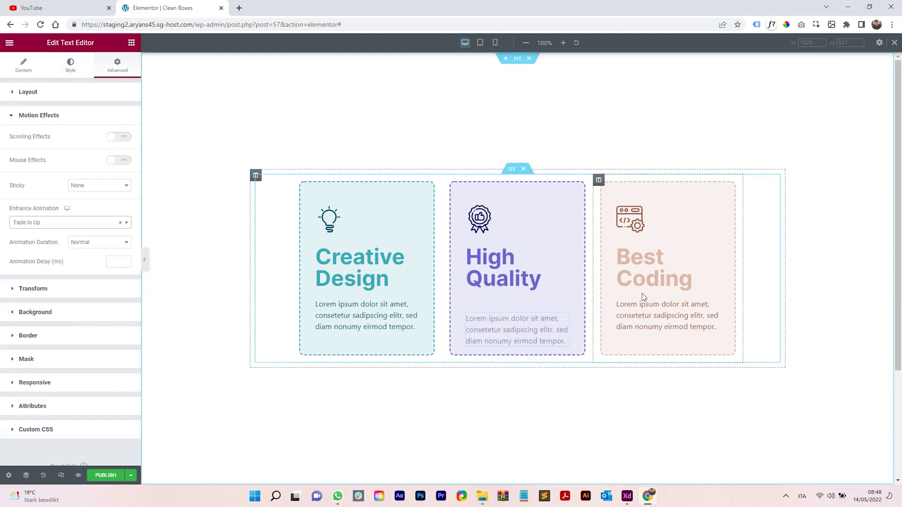
Set the entrance animation of the coding icon in the "Best Coding" box to Fade In Up
{"action": "left_click", "coordinate": [714, 211]}
{"action": "left_click", "coordinate": [118, 66]}
{"action": "left_click", "coordinate": [59, 298]}
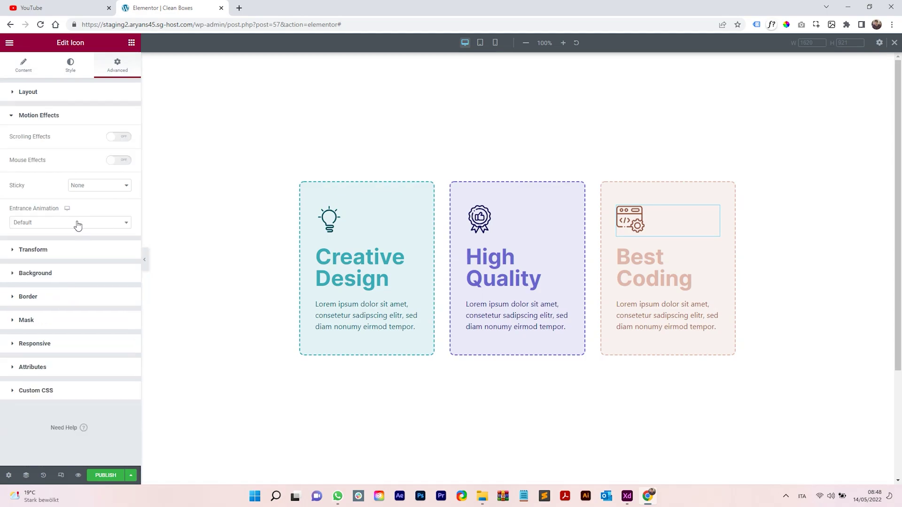
{"action": "left_click", "coordinate": [75, 222]}
{"action": "left_click", "coordinate": [47, 316]}
Give the "Best Coding" heading a Fade In Up entrance animation
{"action": "left_click", "coordinate": [653, 268]}
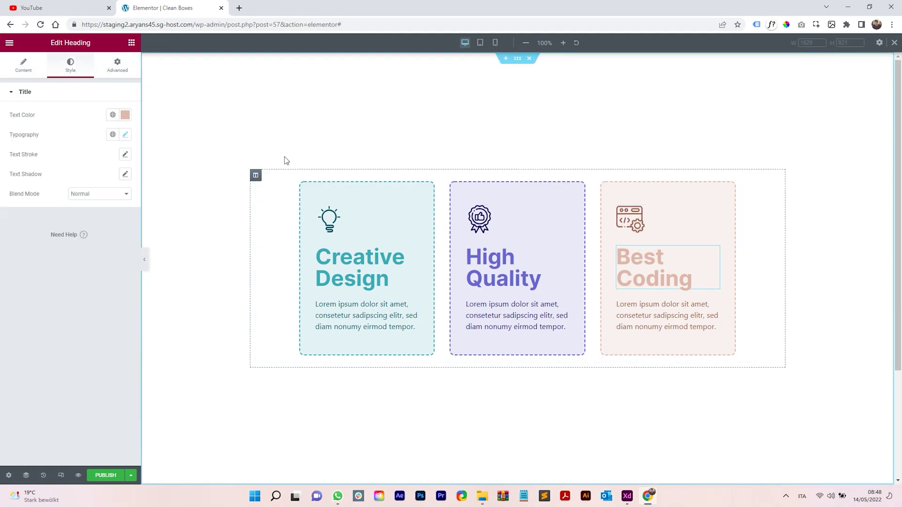
{"action": "left_click", "coordinate": [113, 68]}
{"action": "left_click", "coordinate": [58, 298]}
{"action": "left_click", "coordinate": [71, 222]}
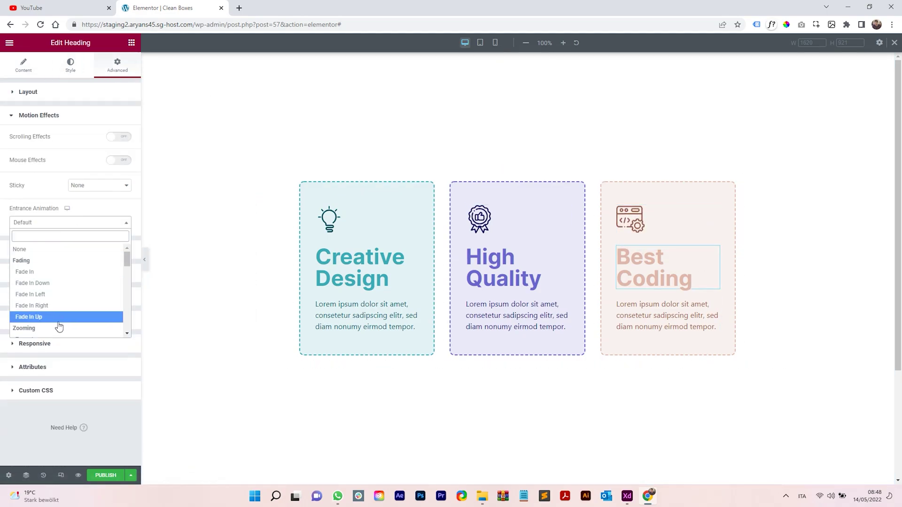
{"action": "left_click", "coordinate": [59, 316]}
Apply the Fade In Up entrance animation to the paragraph text in the "Best Coding" box
{"action": "left_click", "coordinate": [625, 324]}
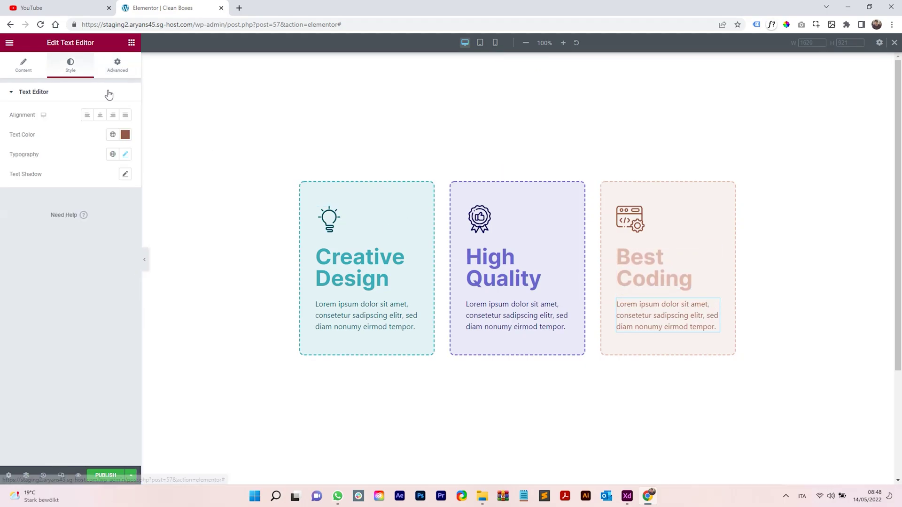
{"action": "left_click", "coordinate": [118, 65]}
{"action": "left_click", "coordinate": [55, 301]}
{"action": "left_click", "coordinate": [70, 222]}
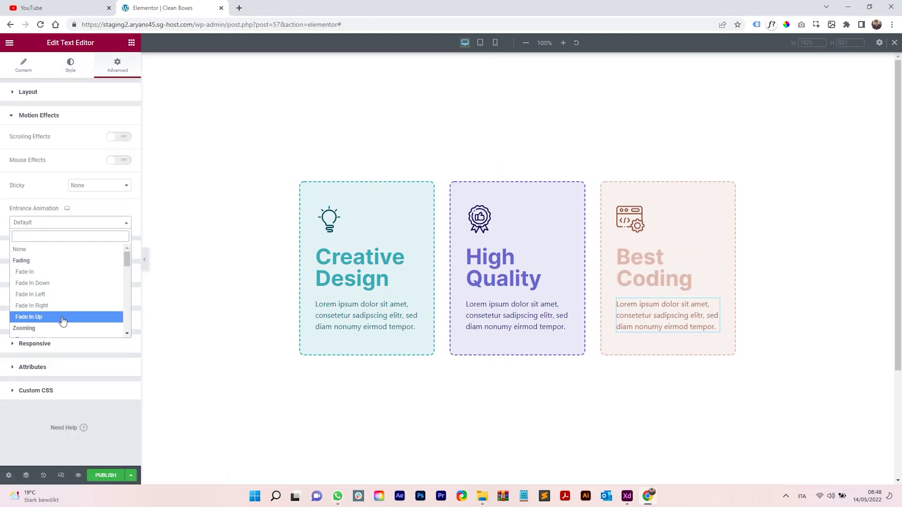
{"action": "left_click", "coordinate": [60, 317]}
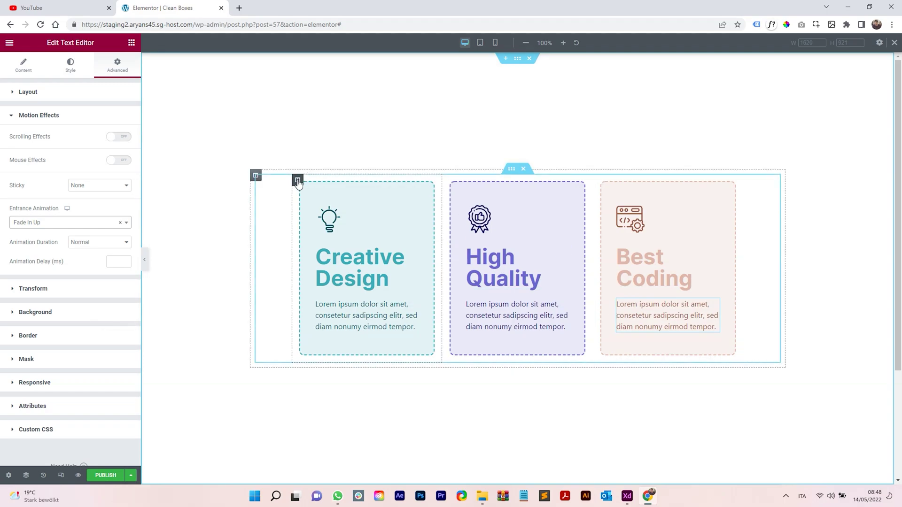
Try Fade In as the entrance animation of the whole "Creative Design" column, and settle on Fade In Up
{"action": "left_click", "coordinate": [297, 181]}
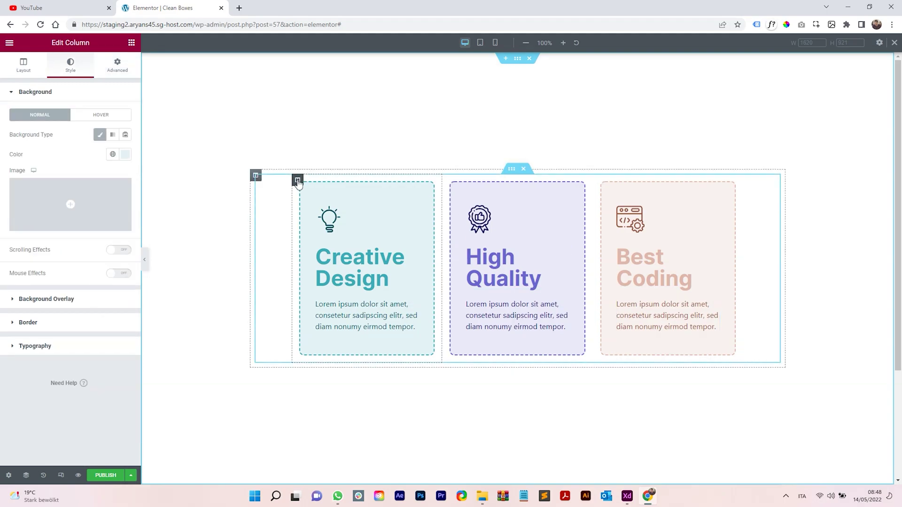
{"action": "left_click", "coordinate": [117, 65]}
{"action": "left_click", "coordinate": [83, 257]}
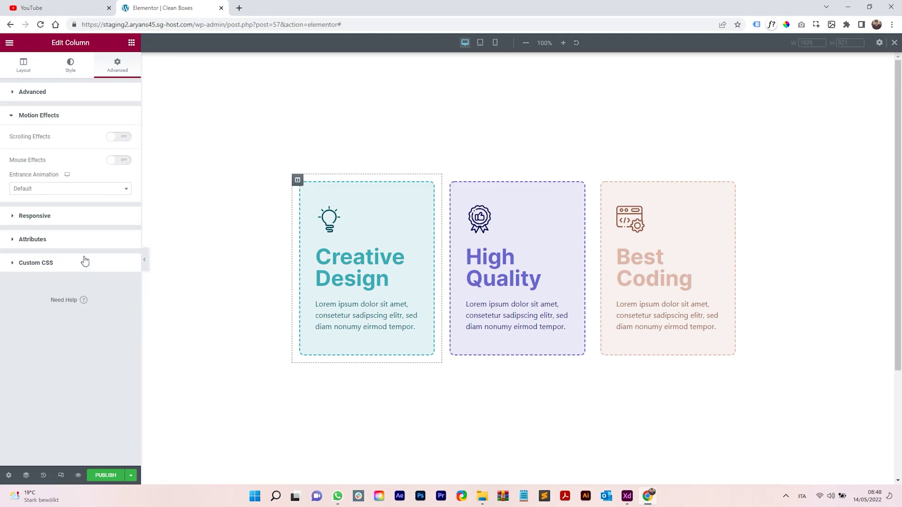
{"action": "left_click", "coordinate": [73, 189]}
{"action": "left_click", "coordinate": [51, 237]}
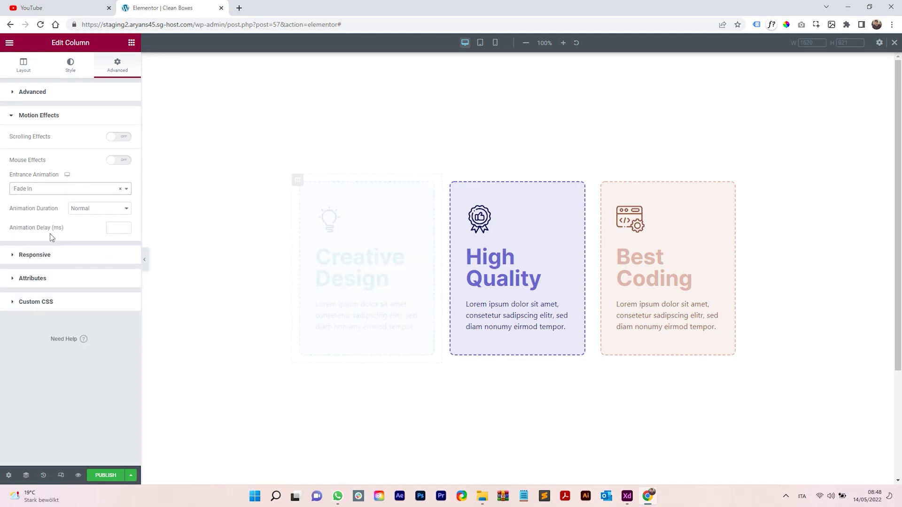
{"action": "left_click", "coordinate": [54, 190]}
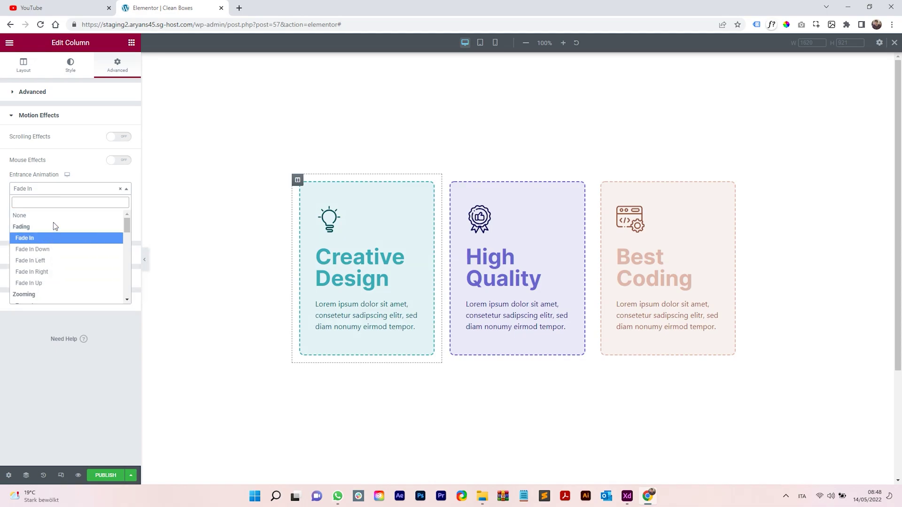
{"action": "left_click", "coordinate": [56, 283]}
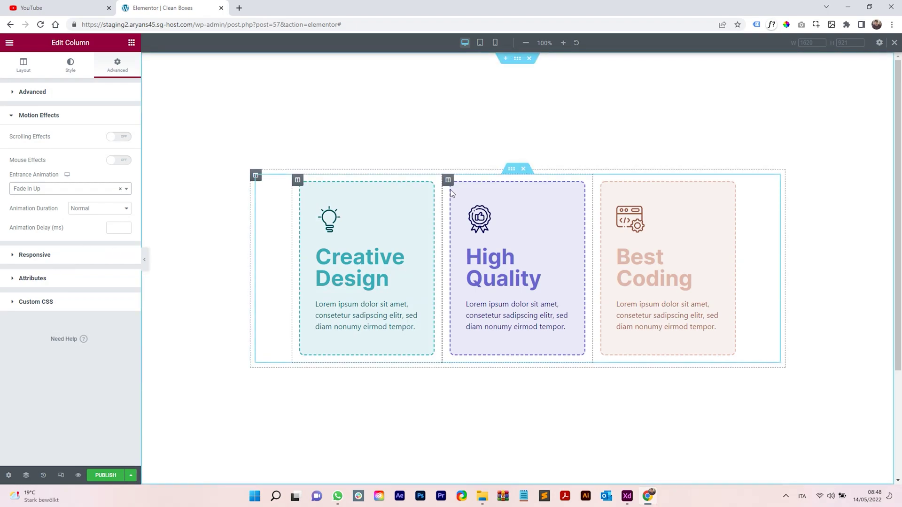
Give the "High Quality" column a Fade In Up entrance animation with a 200 ms delay
{"action": "left_click", "coordinate": [449, 181]}
{"action": "left_click", "coordinate": [117, 68]}
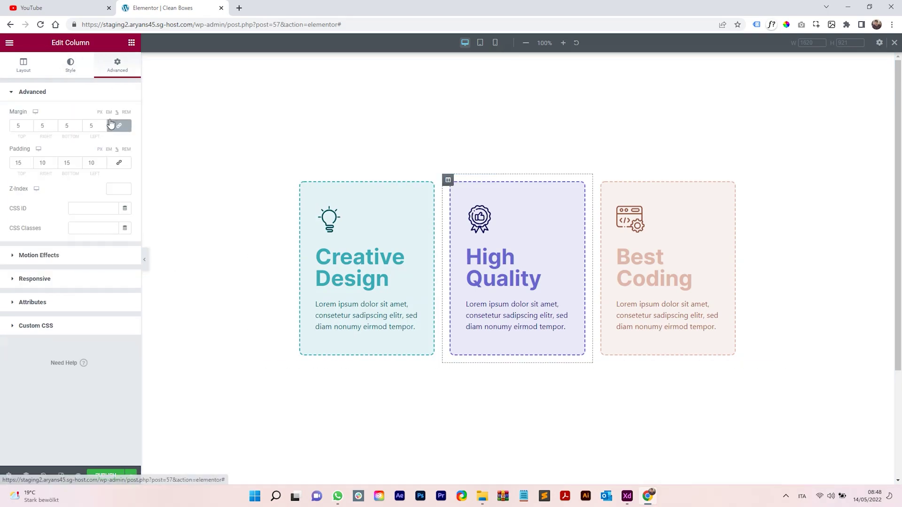
{"action": "left_click", "coordinate": [75, 256]}
{"action": "left_click", "coordinate": [63, 189]}
{"action": "left_click", "coordinate": [67, 283]}
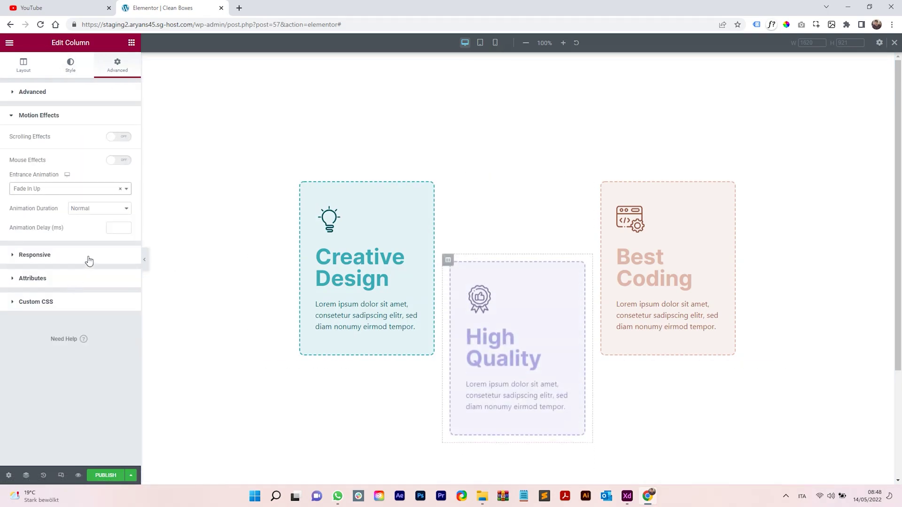
{"action": "left_click", "coordinate": [112, 230]}
{"action": "type", "text": "200"}
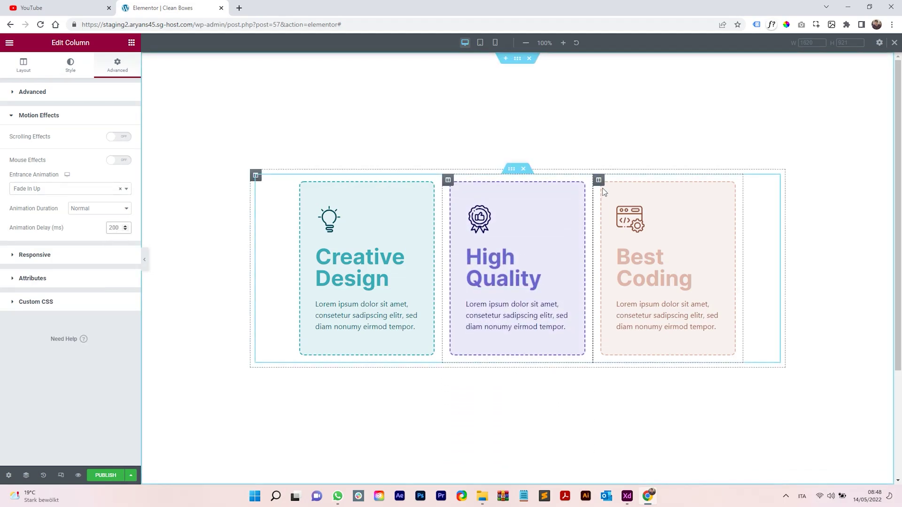
Give the "Best Coding" column a Fade In Up entrance animation with a 400 ms delay
{"action": "left_click", "coordinate": [599, 180]}
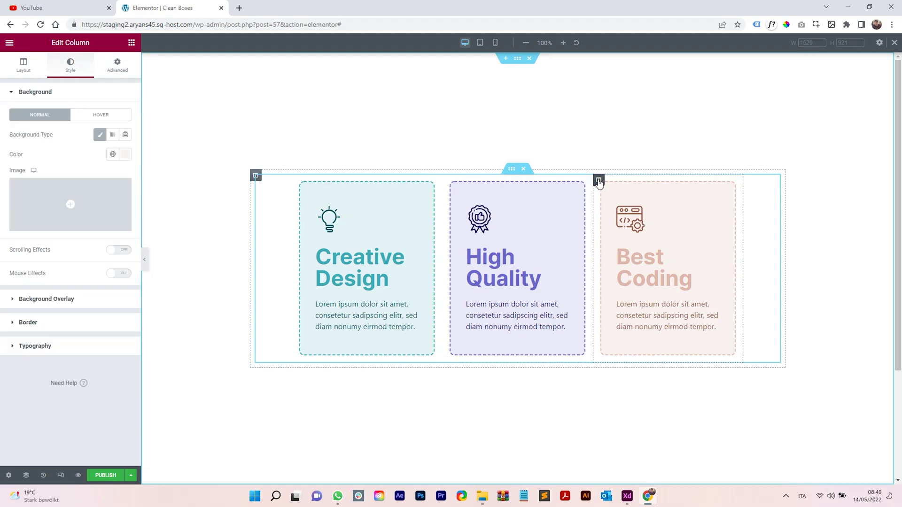
{"action": "left_click", "coordinate": [118, 66]}
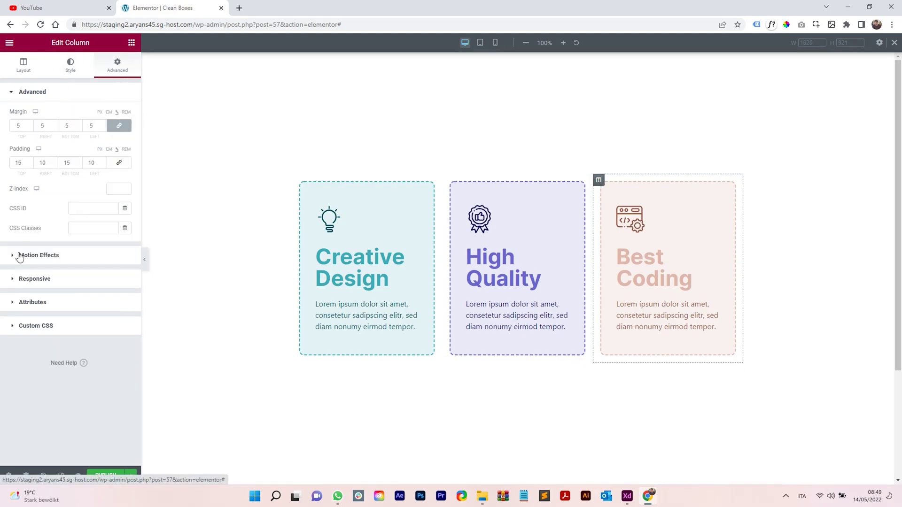
{"action": "left_click", "coordinate": [20, 257]}
{"action": "left_click", "coordinate": [47, 189]}
{"action": "left_click", "coordinate": [52, 283]}
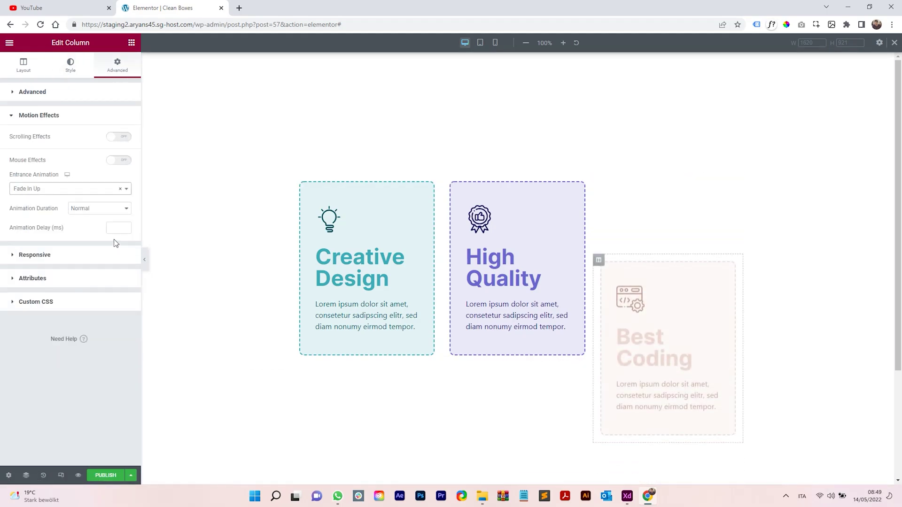
{"action": "left_click", "coordinate": [116, 229]}
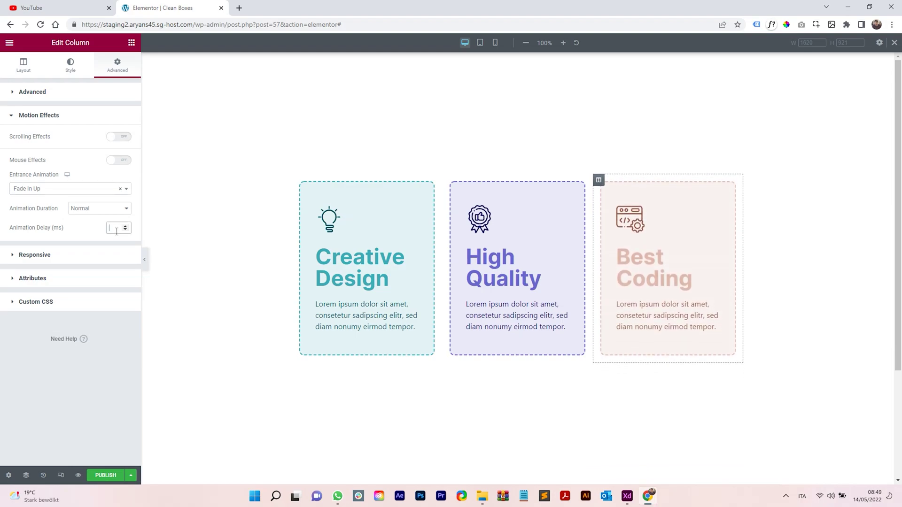
{"action": "type", "text": "400"}
Publish the page and open its live version to check the box animations
{"action": "key", "text": "ctrl+s"}
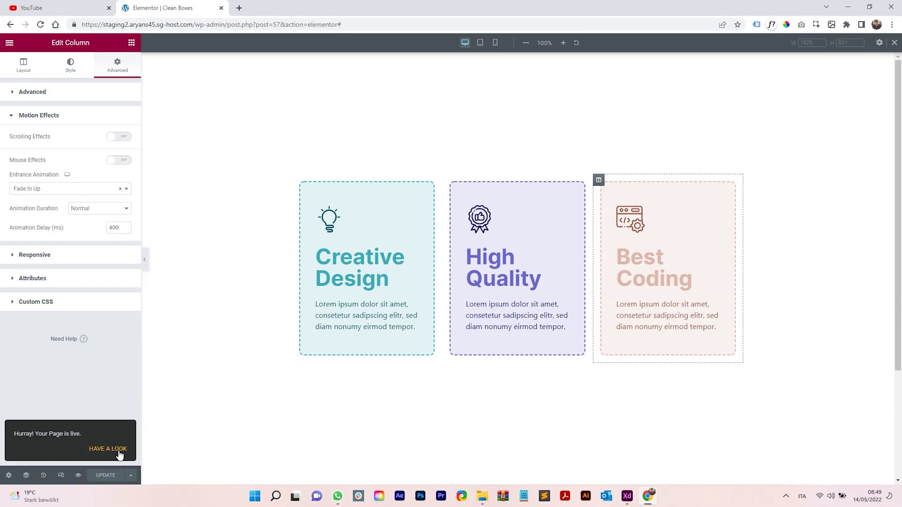
{"action": "left_click", "coordinate": [119, 450]}
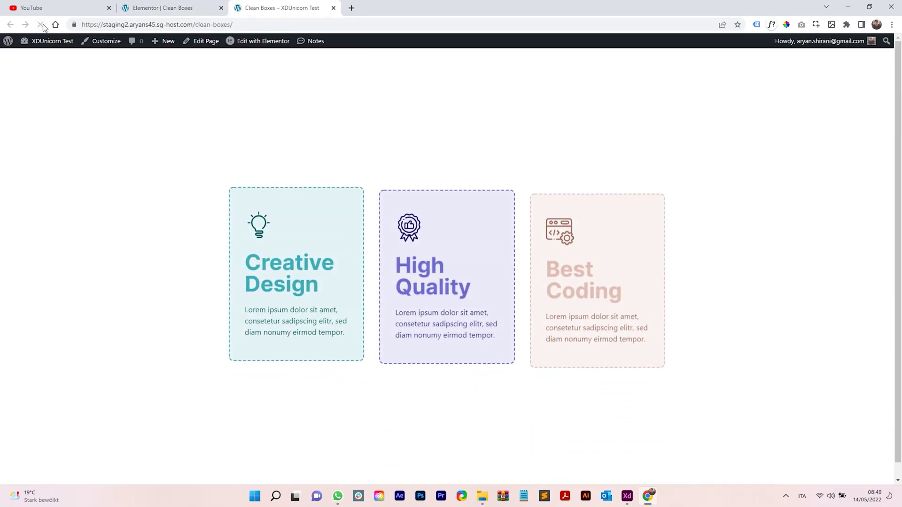